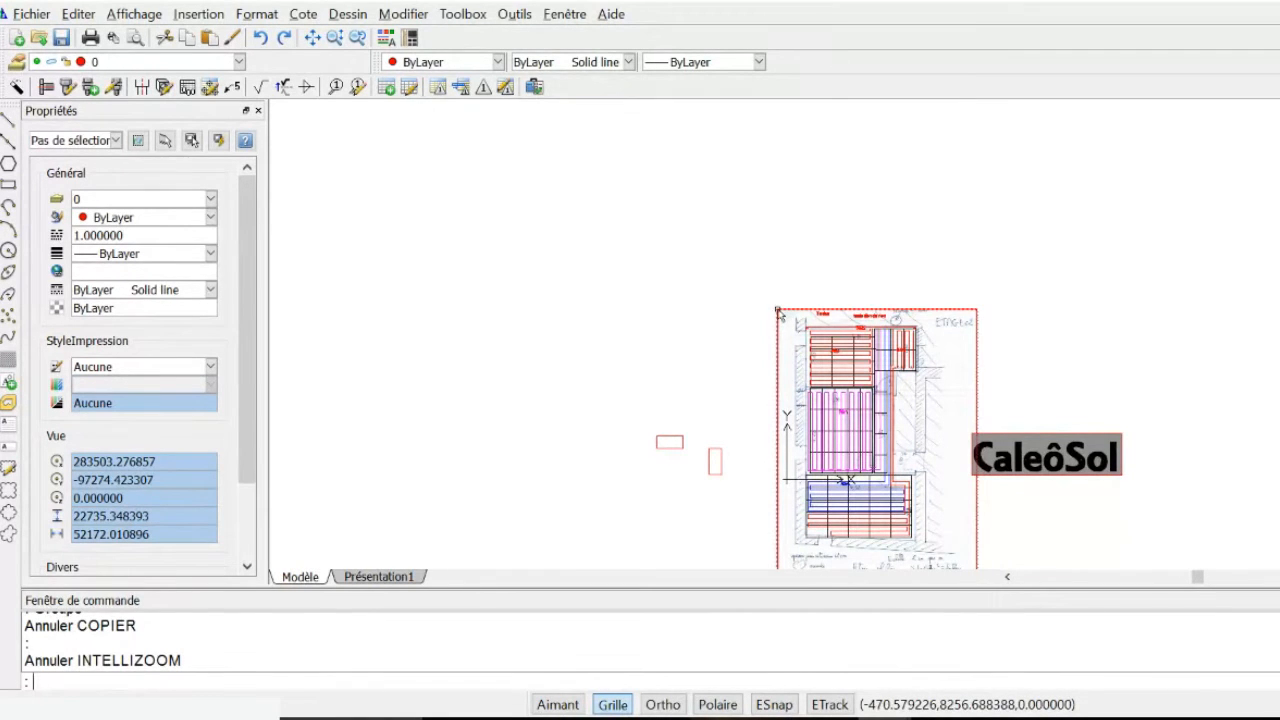
Examine the floor heating plan as a whole and up close, from the frame's upper corner to the lower circuits.
scroll(776, 311, up, 4)
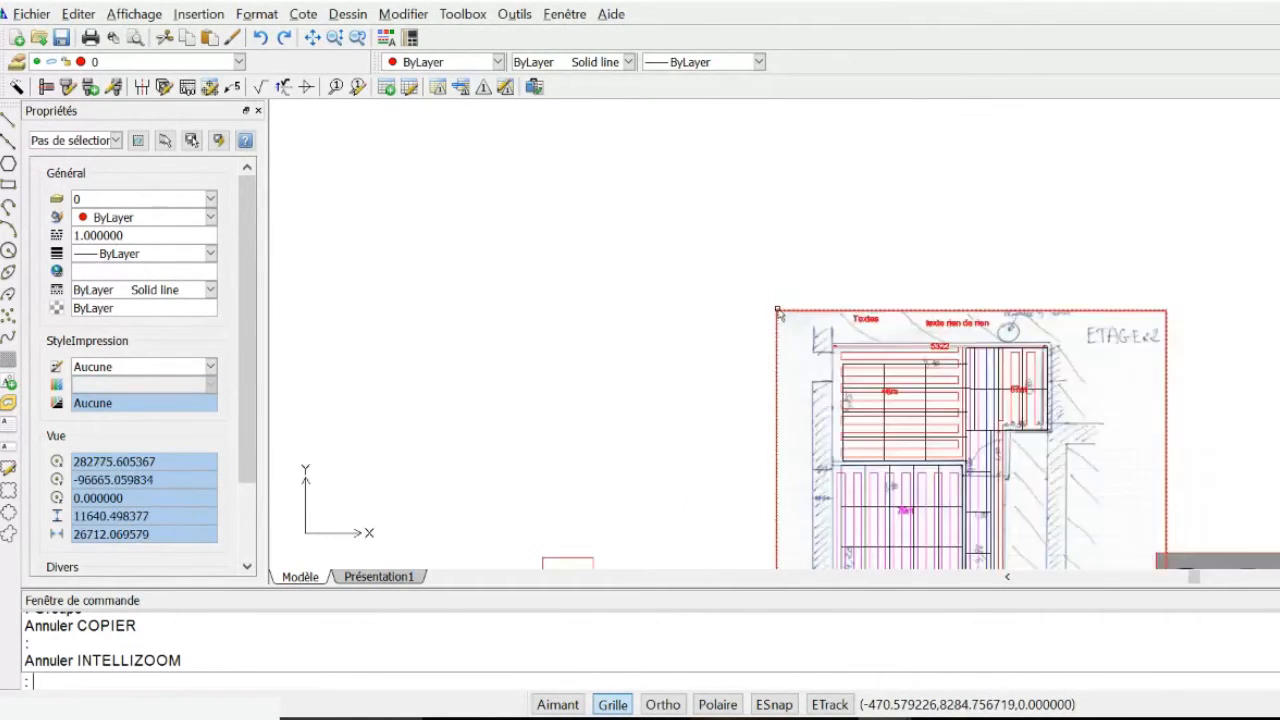
scroll(780, 308, down, 6)
scroll(895, 473, up, 7)
scroll(897, 476, down, 6)
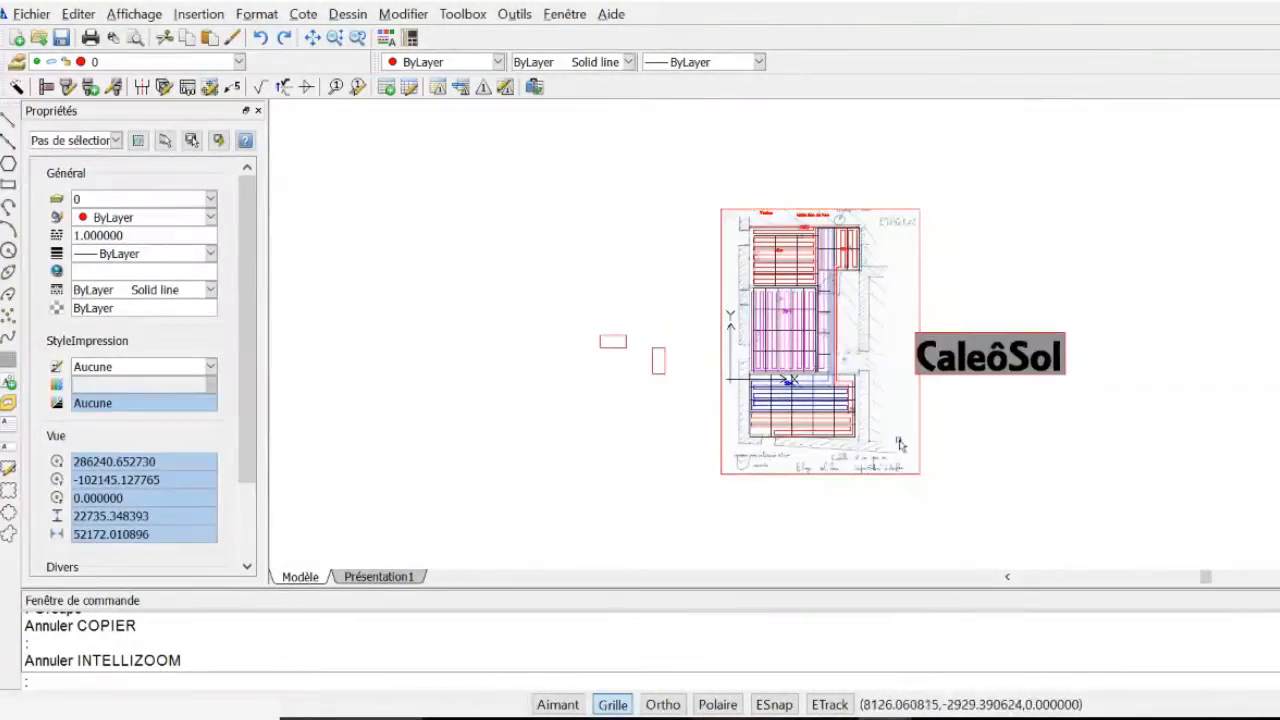
scroll(777, 366, up, 7)
scroll(777, 366, down, 6)
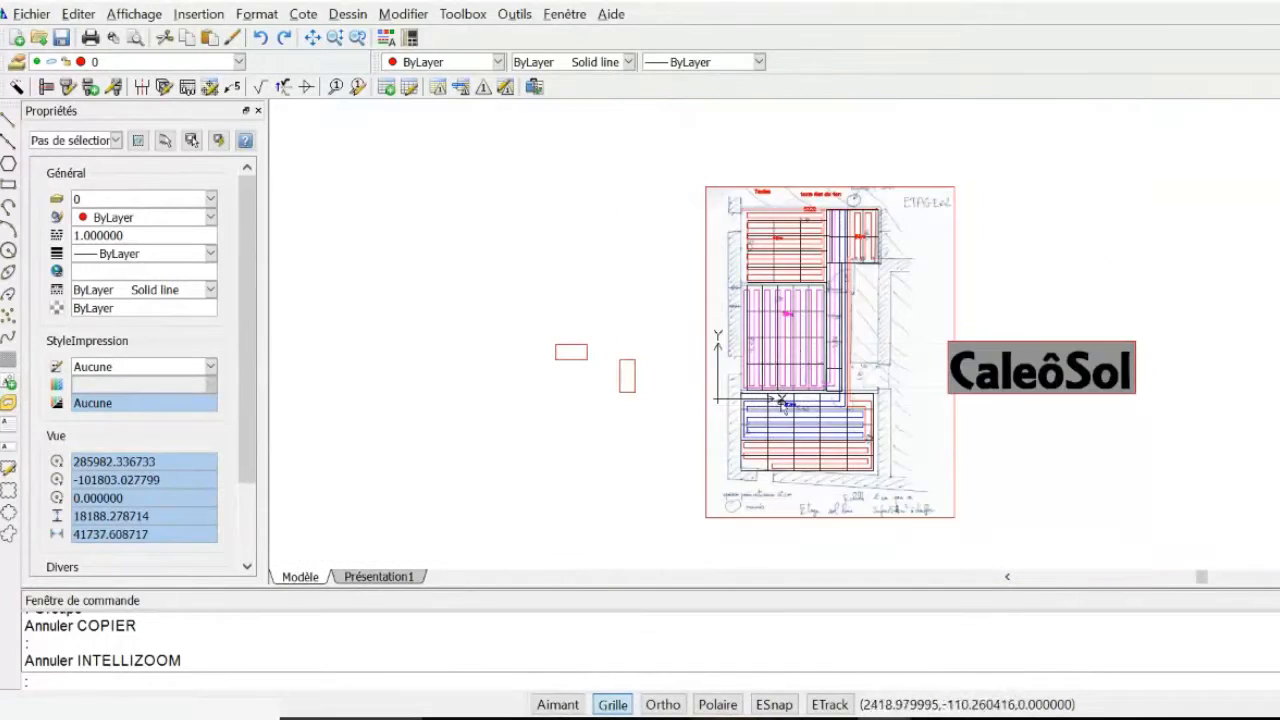
scroll(803, 330, up, 2)
scroll(780, 346, down, 3)
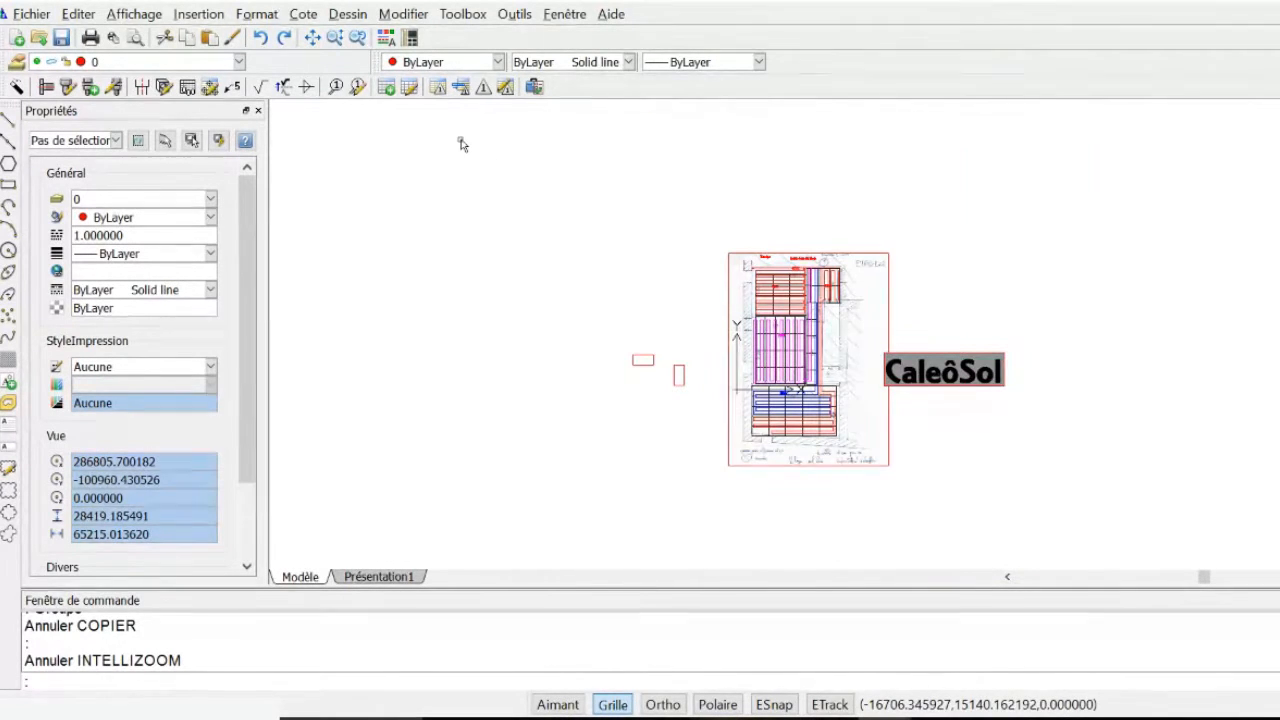
click(134, 14)
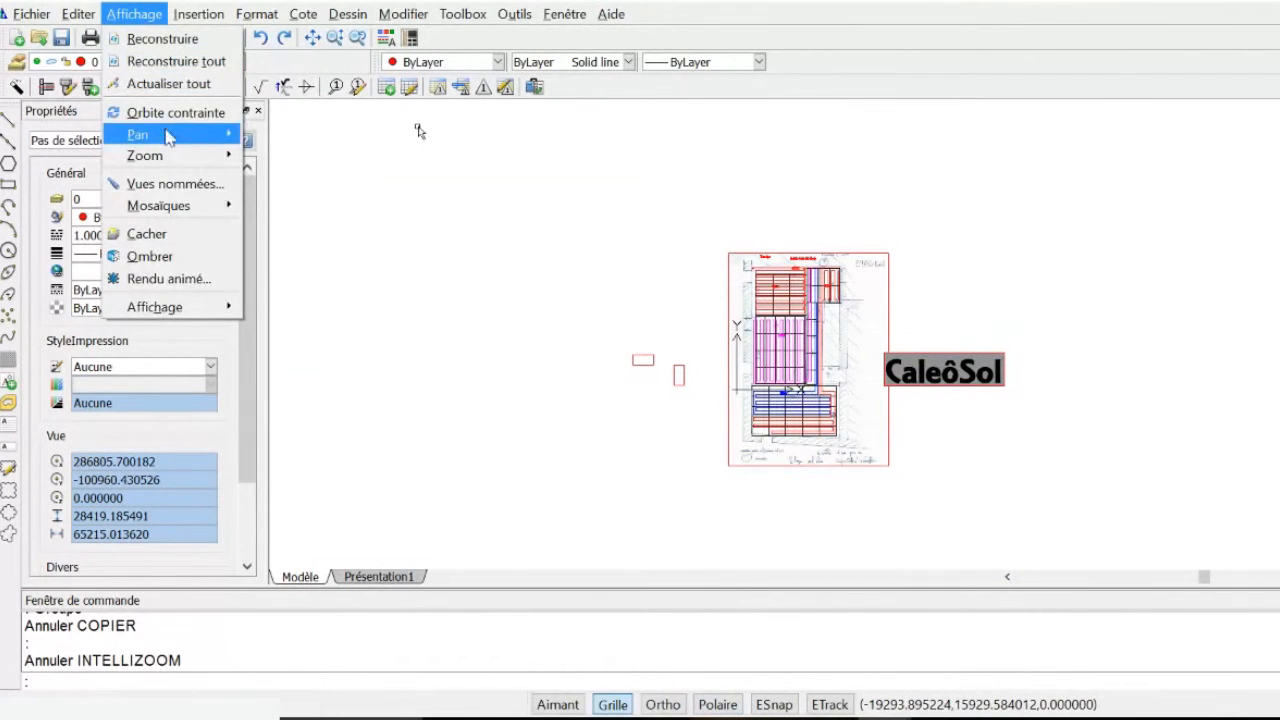
mouse_move(150, 155)
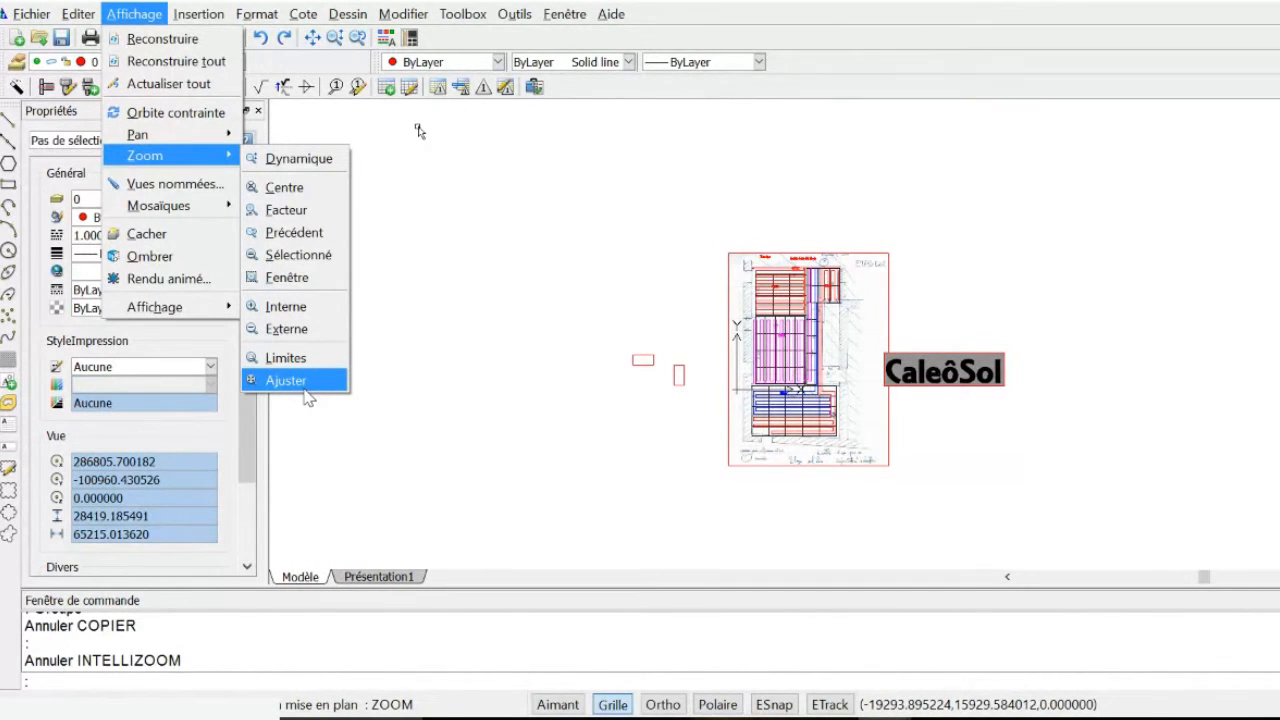
click(585, 303)
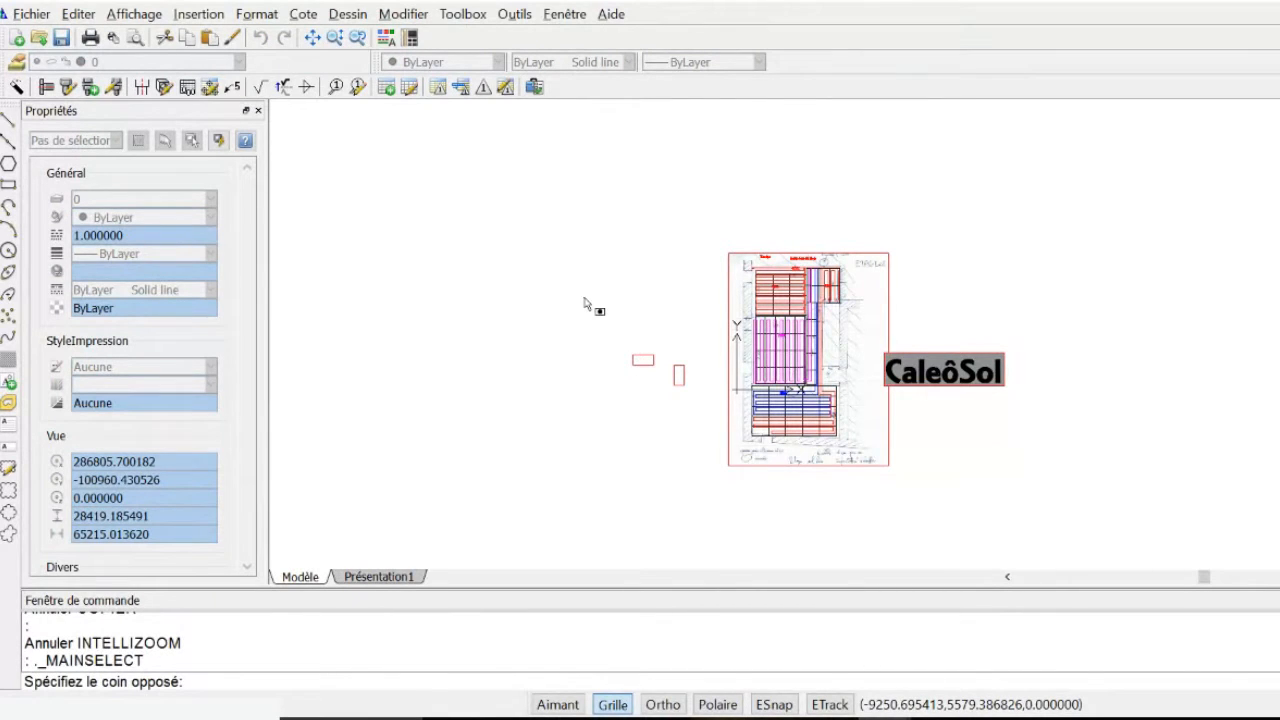
key(Escape)
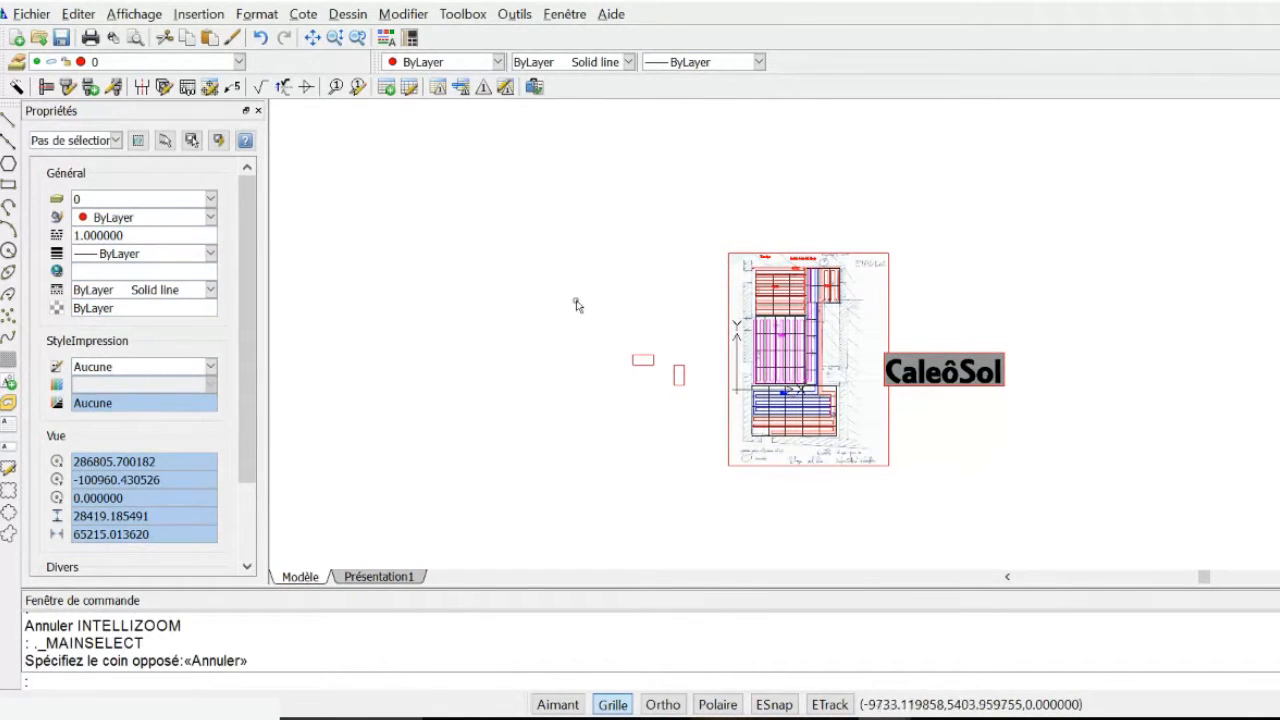
Check the length of the magenta heating circuit polyline in the middle room, then clear the selection.
scroll(576, 302, down, 2)
scroll(702, 325, up, 8)
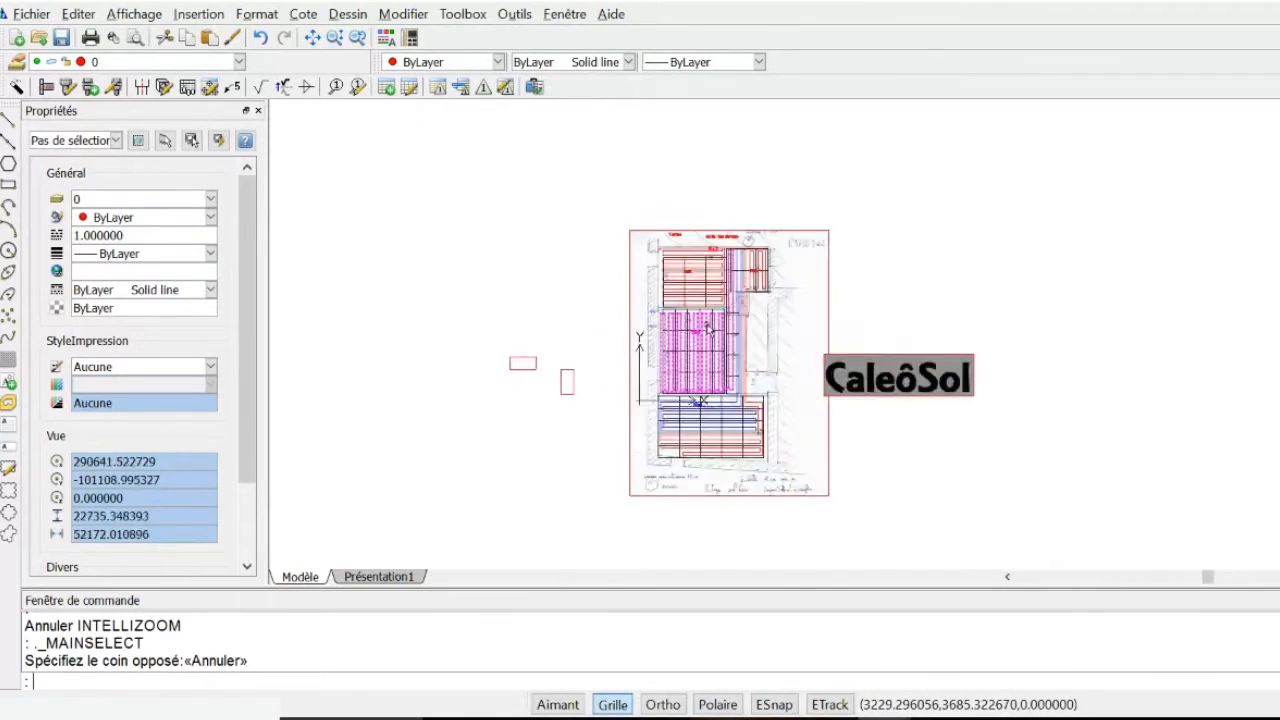
scroll(702, 325, up, 2)
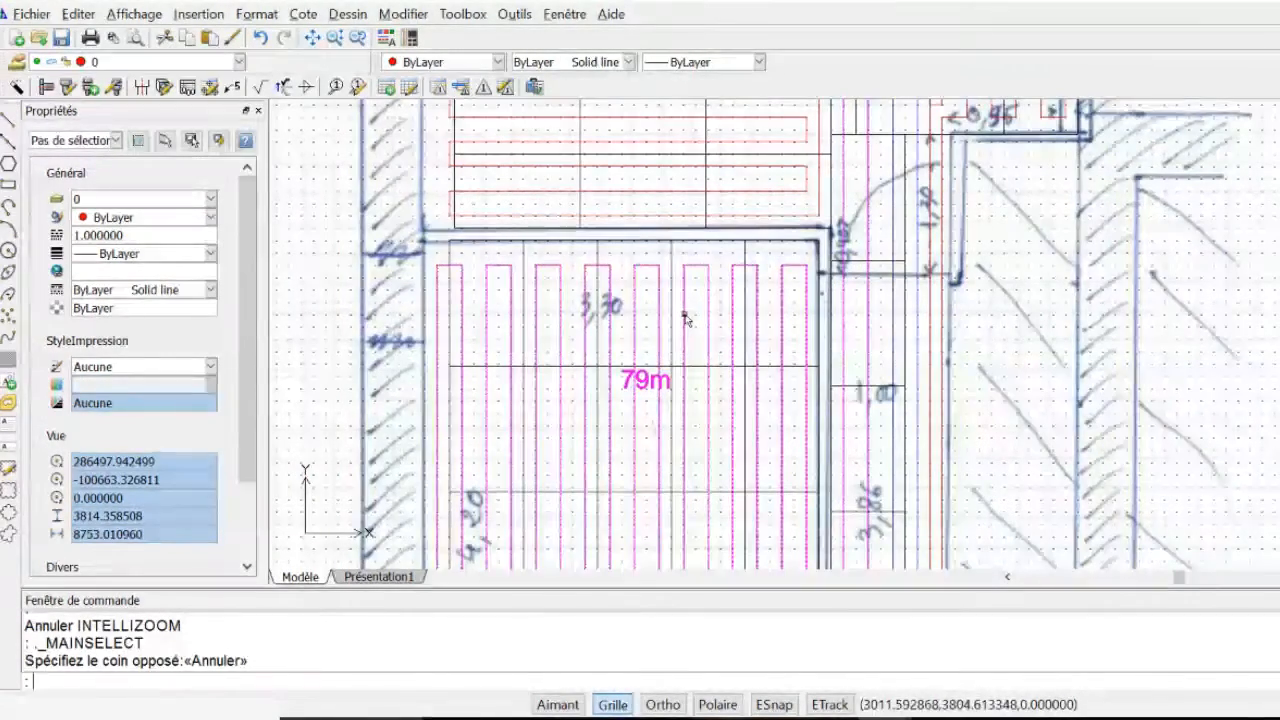
click(685, 320)
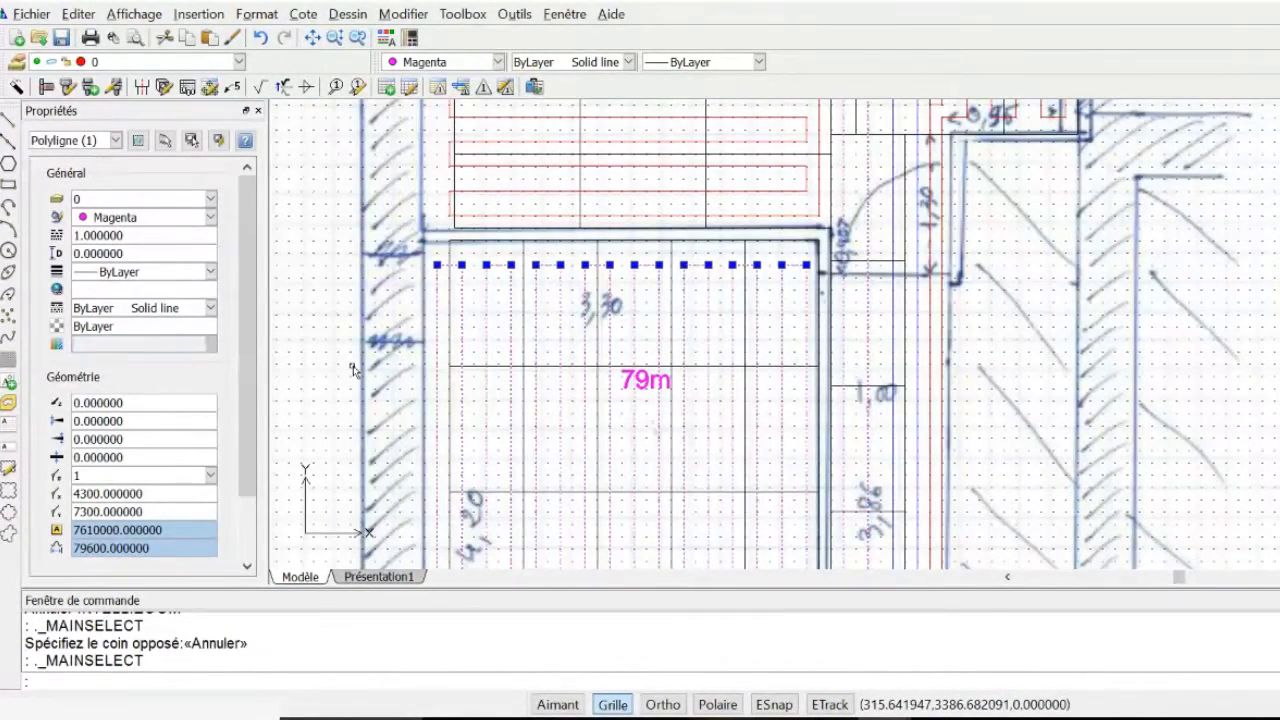
key(Escape)
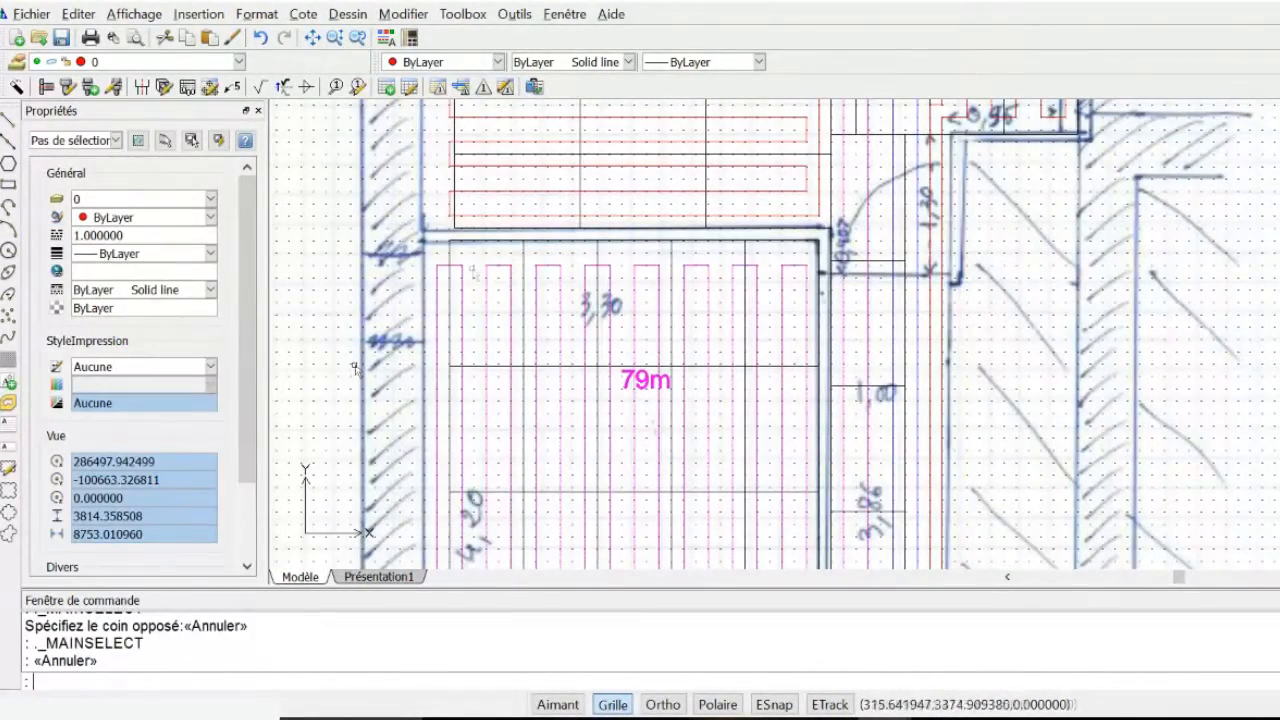
Check the length of the red circuit polyline in the room above the magenta circuit and compare it with its text label.
click(546, 220)
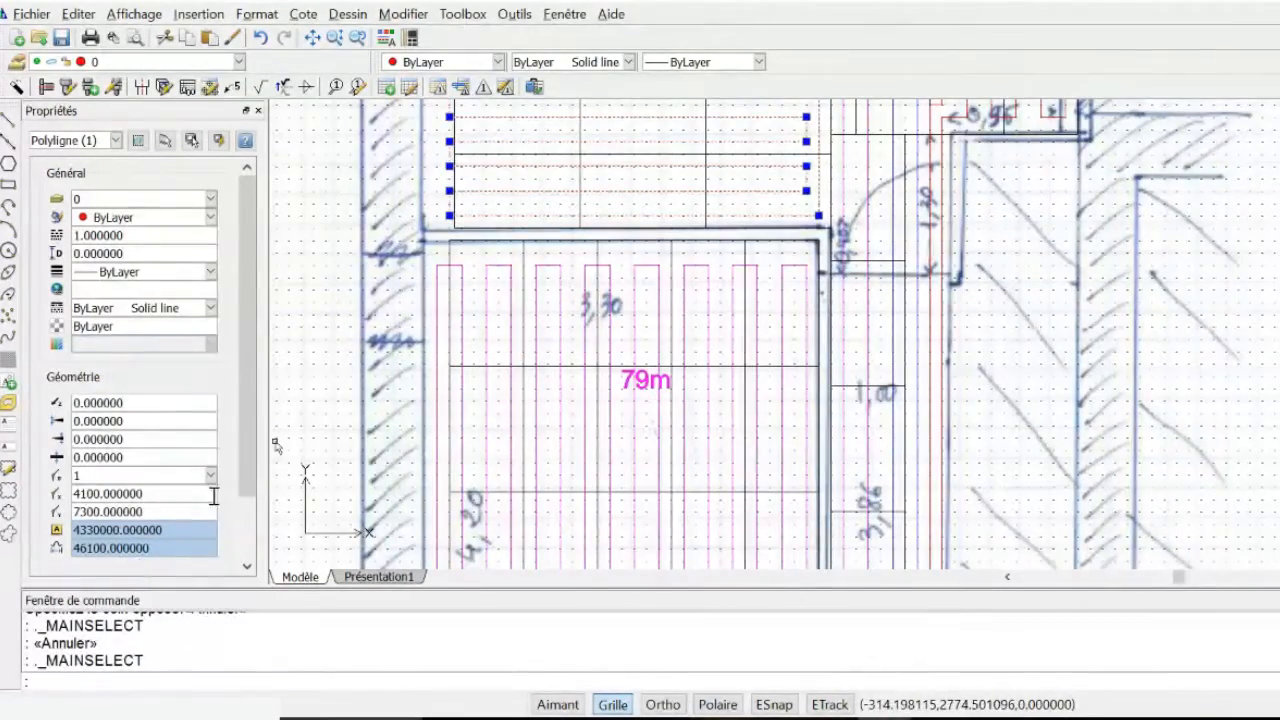
scroll(575, 292, down, 3)
scroll(625, 186, up, 3)
scroll(620, 179, down, 4)
scroll(576, 176, up, 4)
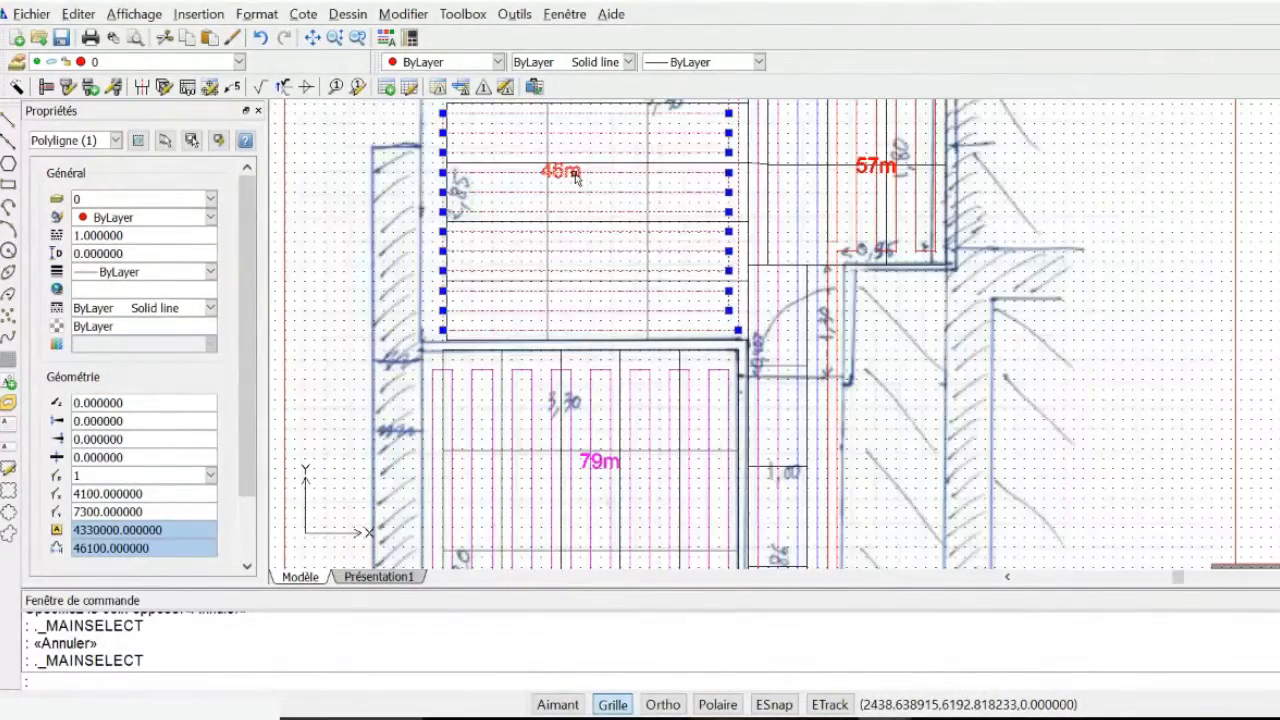
key(Escape)
key(Escape)
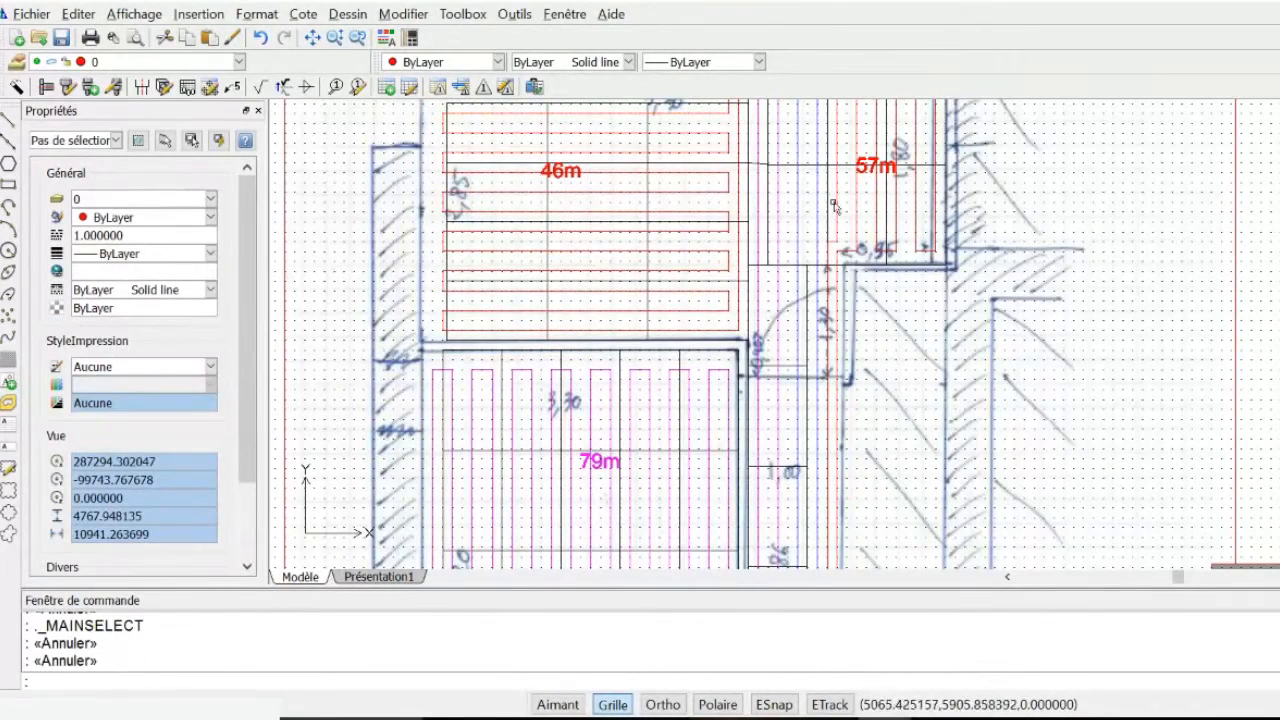
Check the length of the red circuit polyline that serves the small room at the plan's upper right.
scroll(812, 290, down, 3)
click(818, 266)
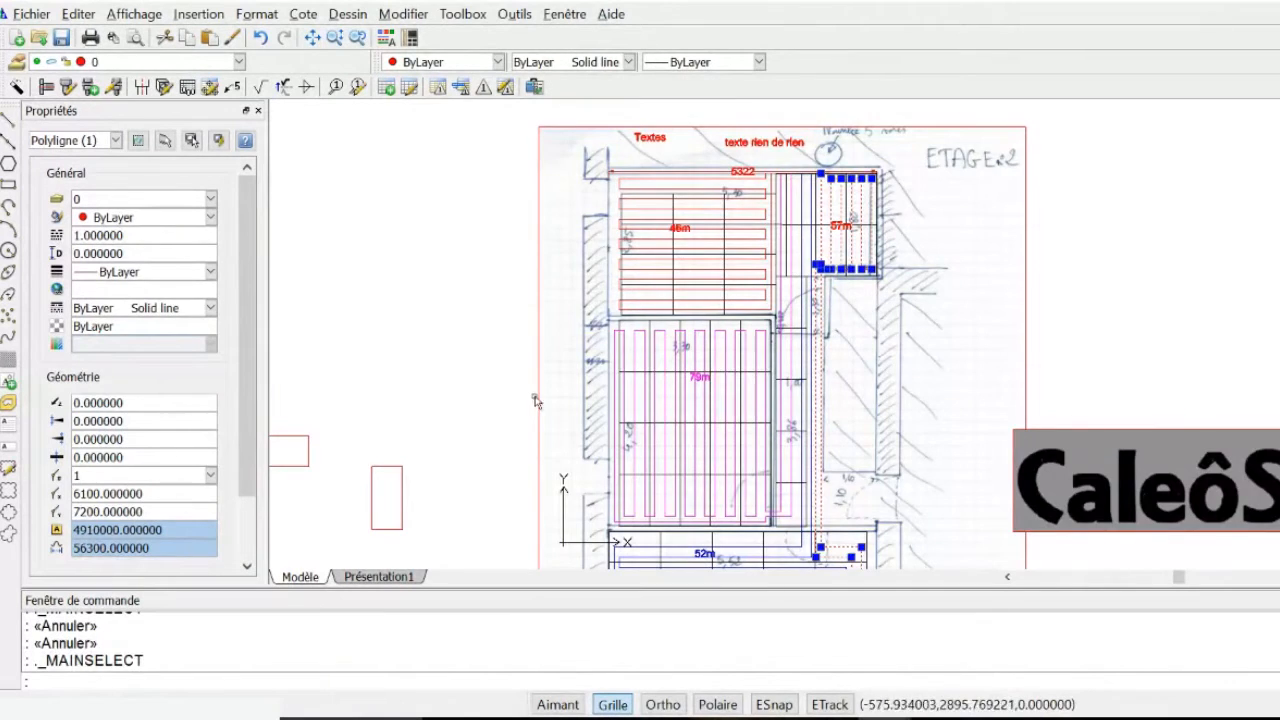
scroll(533, 405, down, 3)
key(Escape)
key(Escape)
Select the upper-left red circuit and the magenta circuit together and inspect their combined length property.
scroll(617, 358, up, 3)
scroll(617, 358, up, 2)
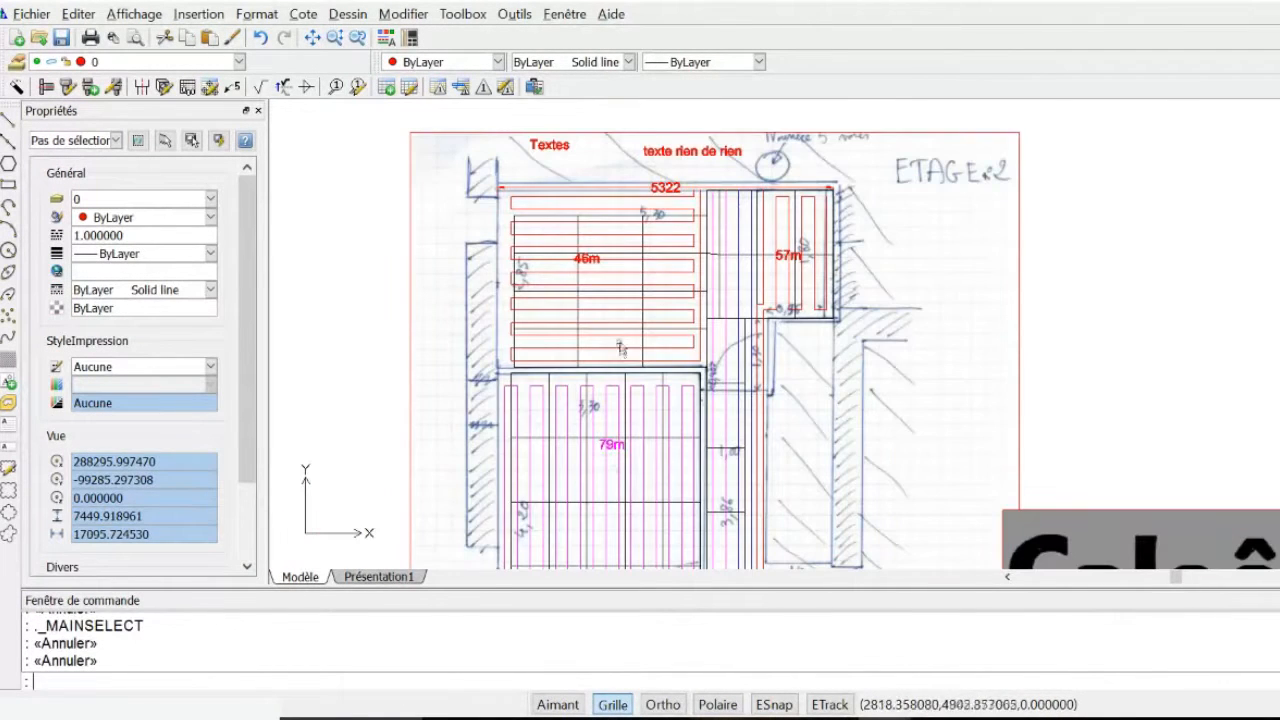
click(626, 328)
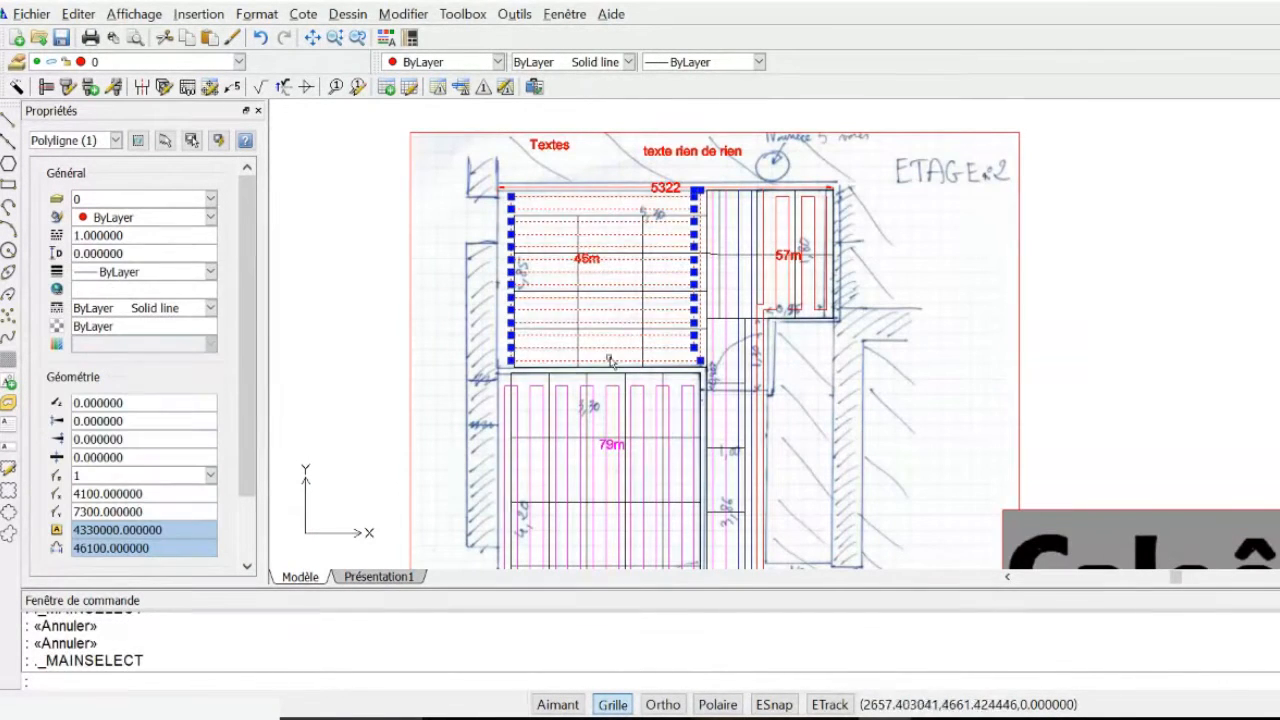
click(609, 397)
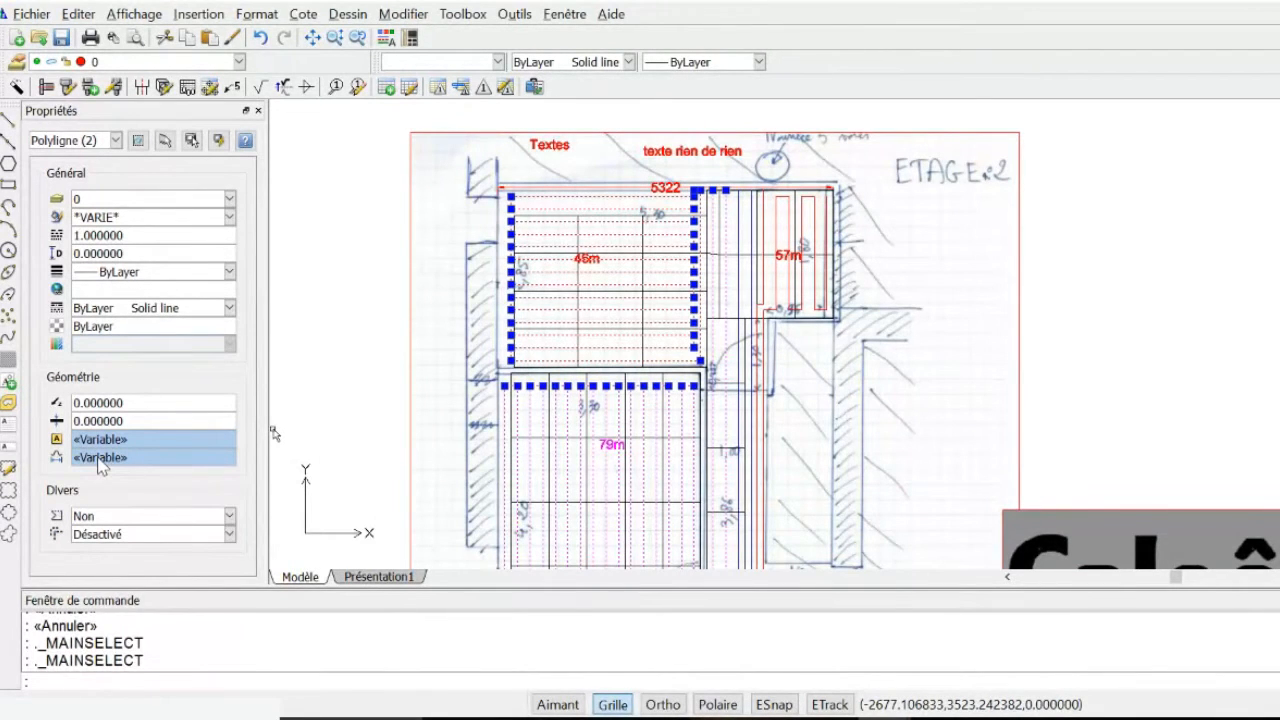
key(Escape)
key(Escape)
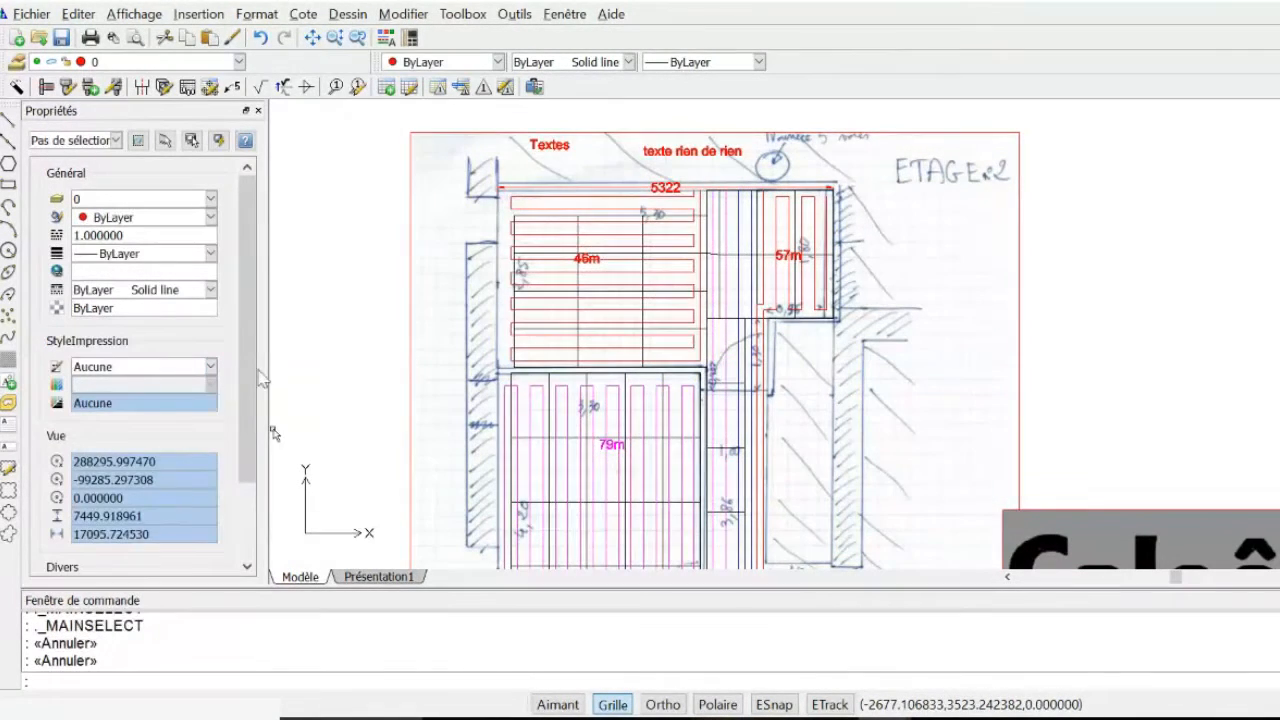
Inspect the lengths of the upper-left red circuit and the magenta circuit one at a time.
click(557, 341)
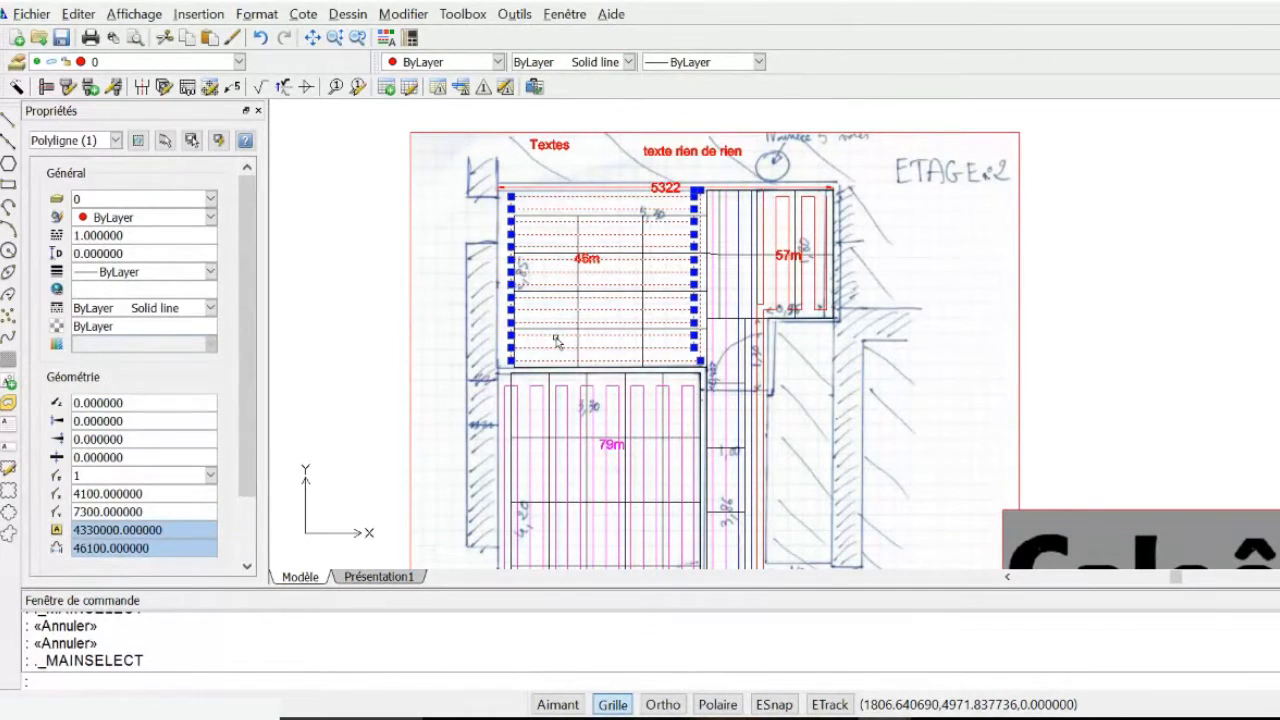
key(Escape)
click(548, 395)
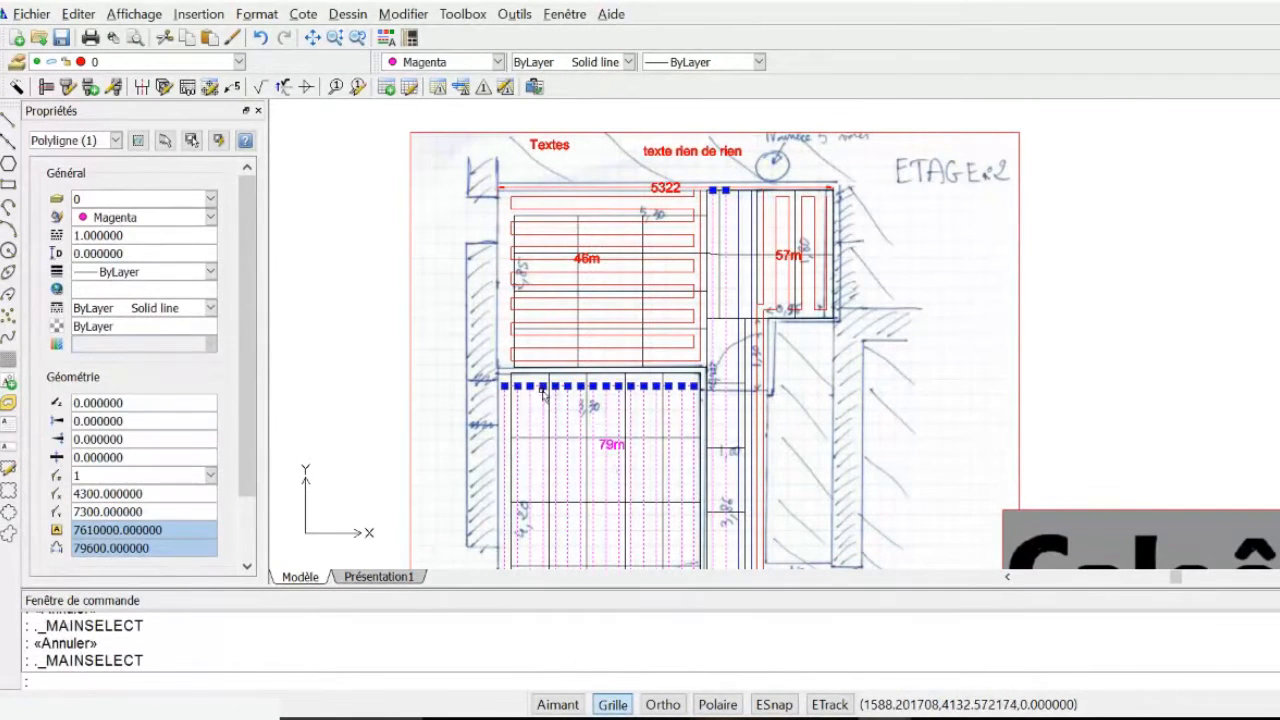
key(Escape)
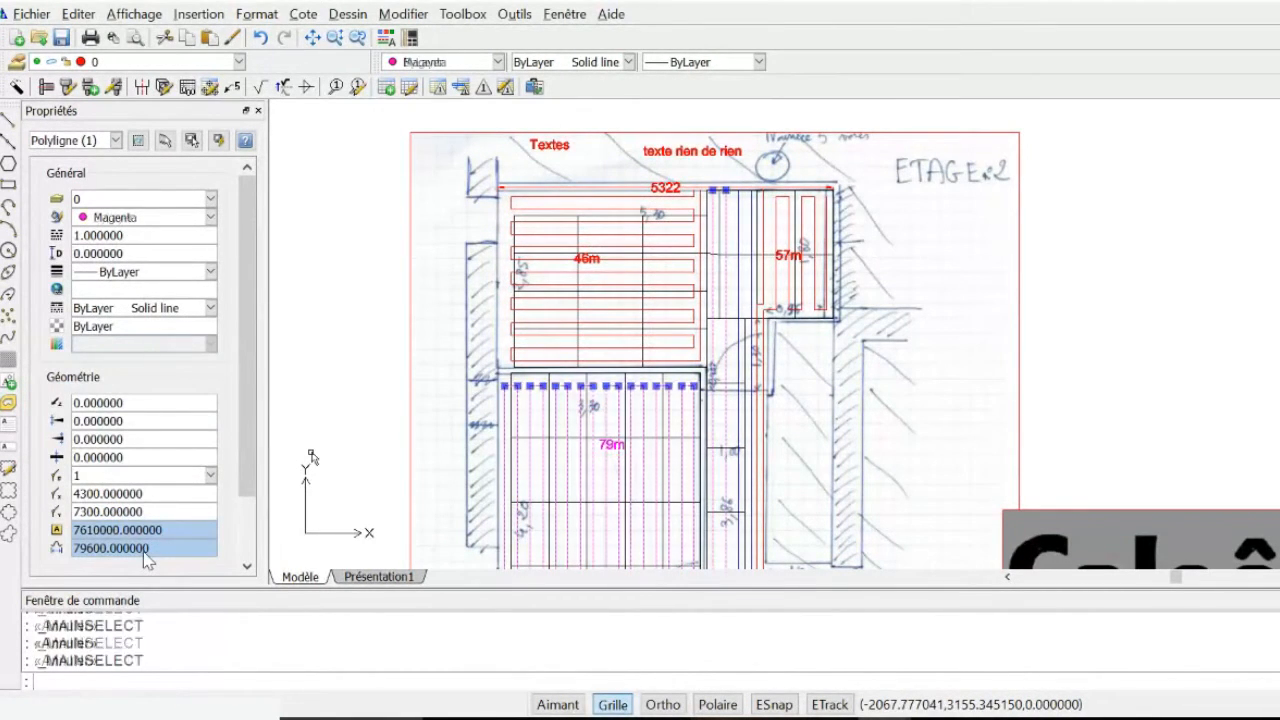
Delete the "texte rien de rien" note above the plan, beside the "Textes" label.
scroll(441, 466, down, 3)
scroll(563, 268, up, 6)
scroll(560, 343, up, 2)
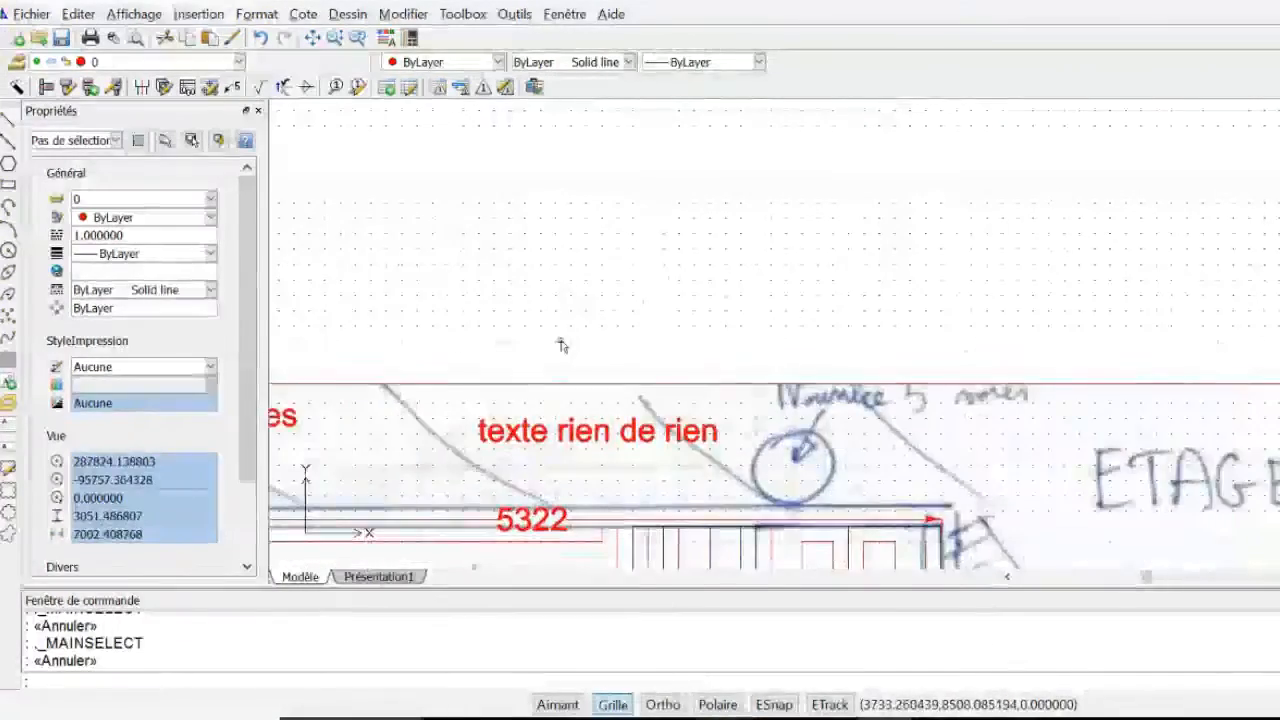
scroll(550, 415, down, 3)
click(550, 415)
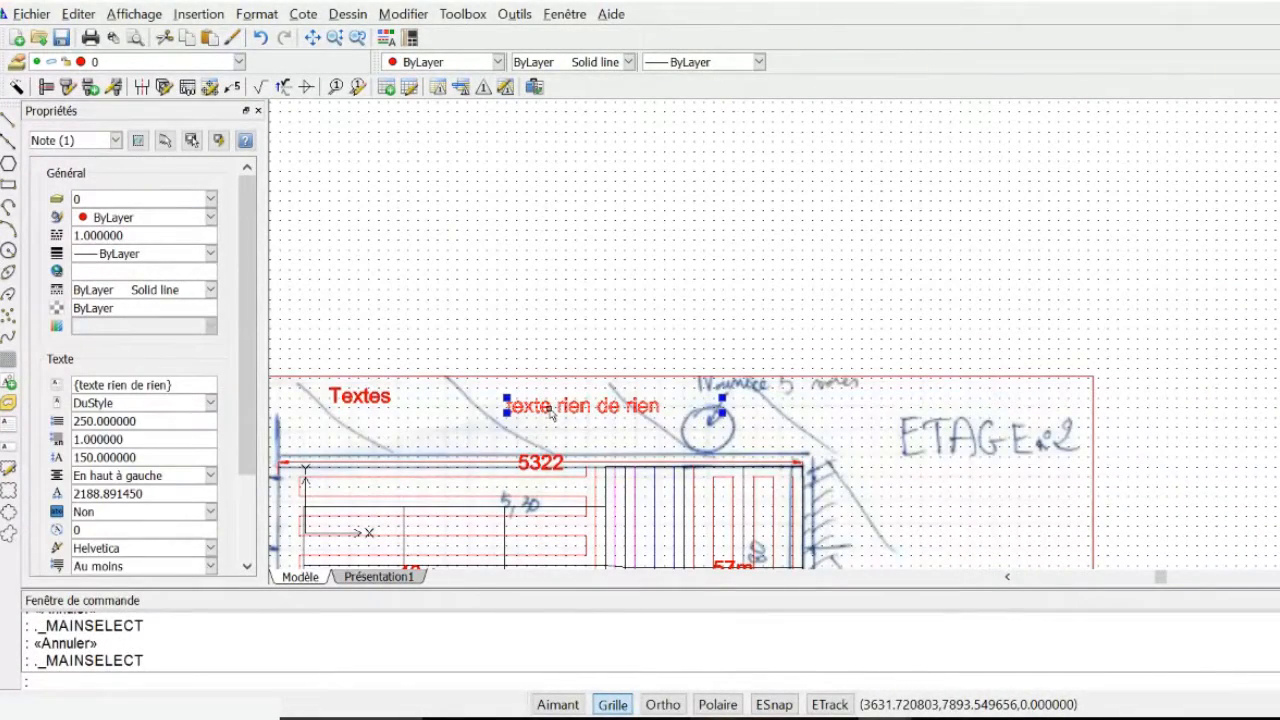
key(Delete)
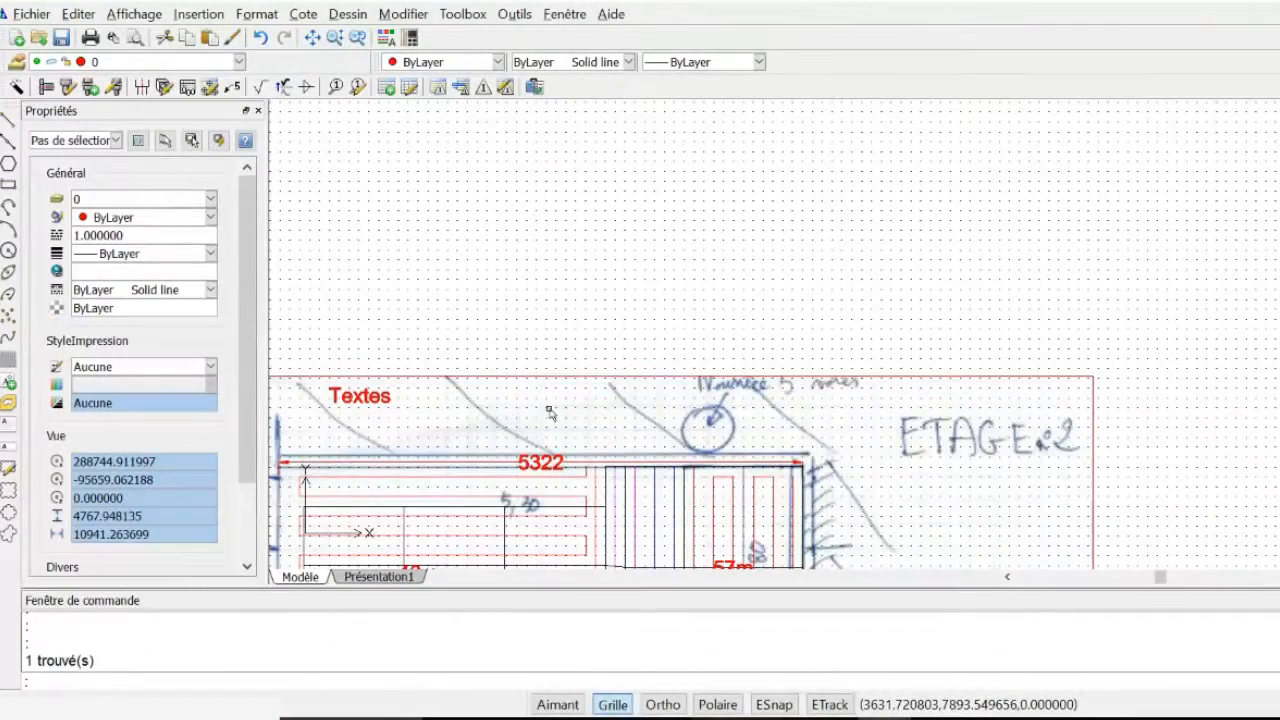
Create a note about 1928 units wide reading "texte rien" beside the "Textes" label and save its text.
click(338, 16)
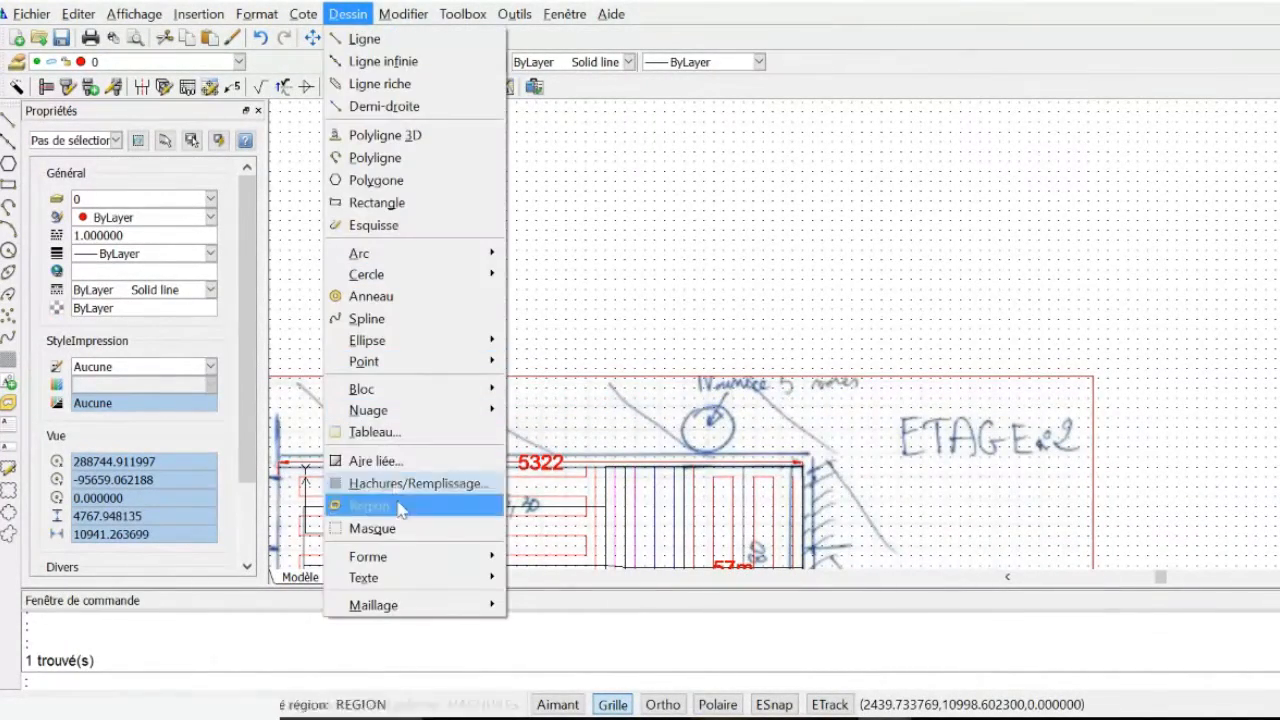
mouse_move(409, 585)
click(530, 581)
click(468, 380)
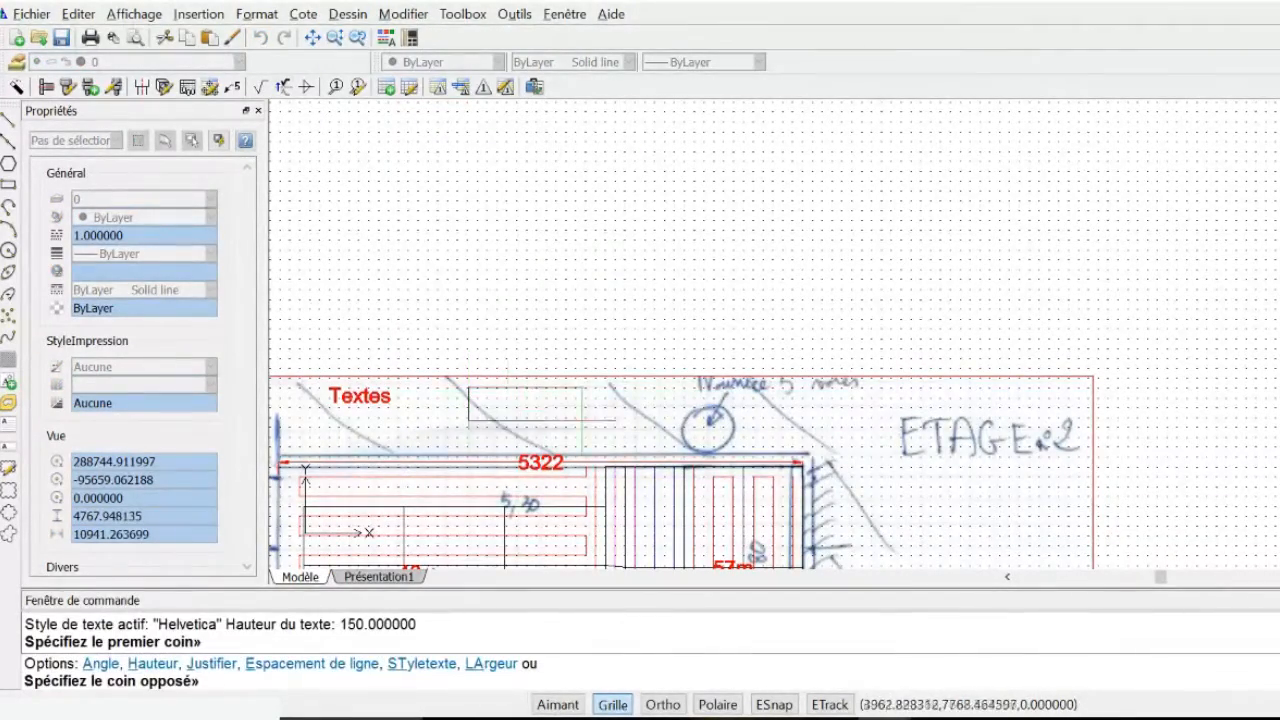
click(658, 445)
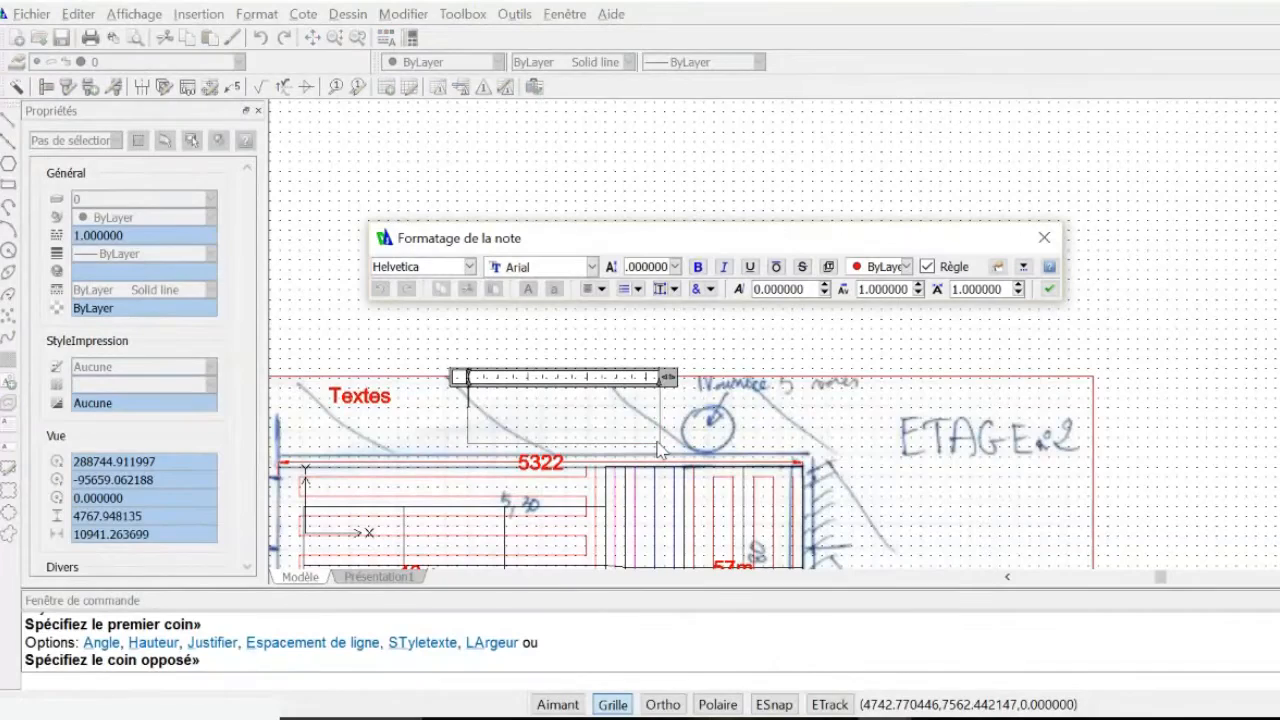
text(text)
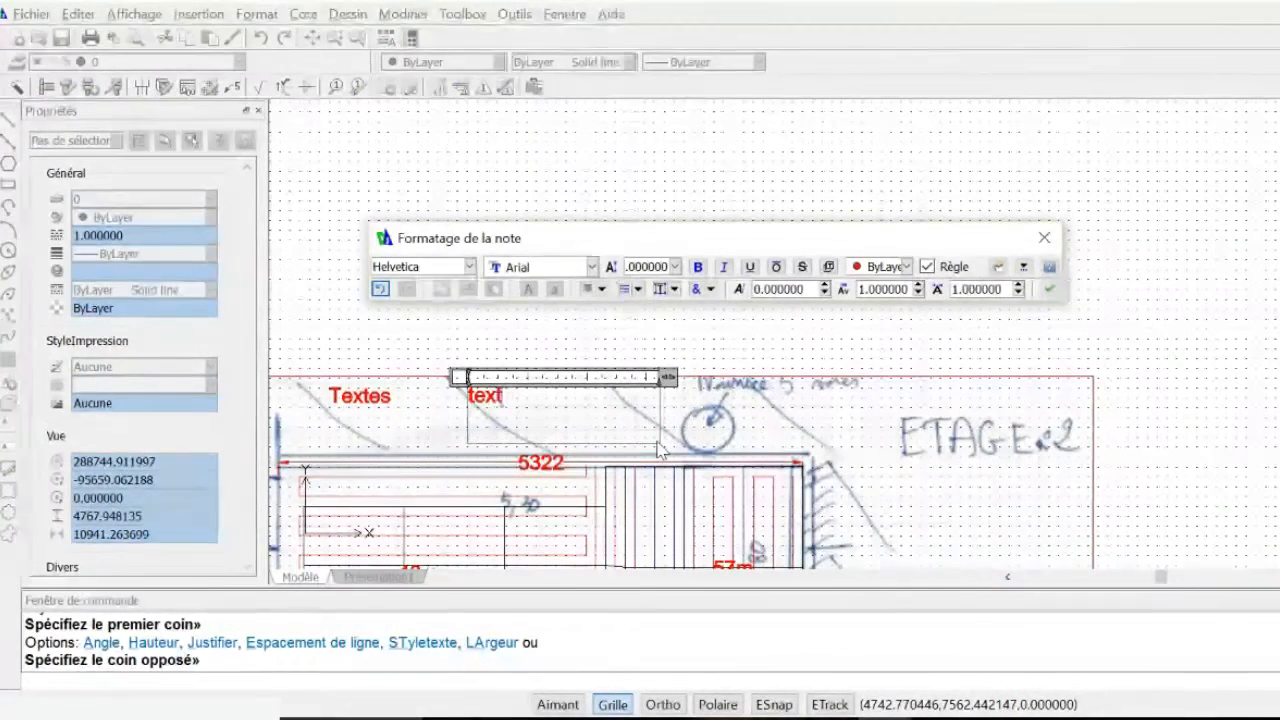
text(e rien)
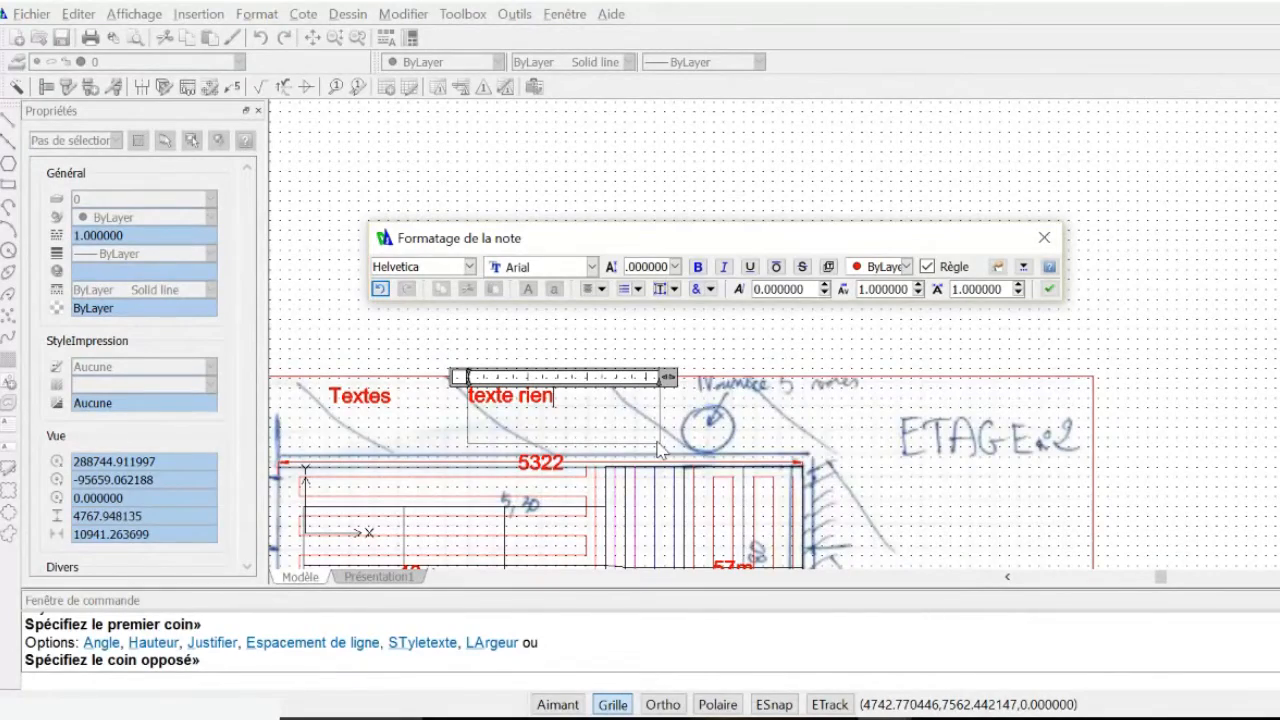
key(Escape)
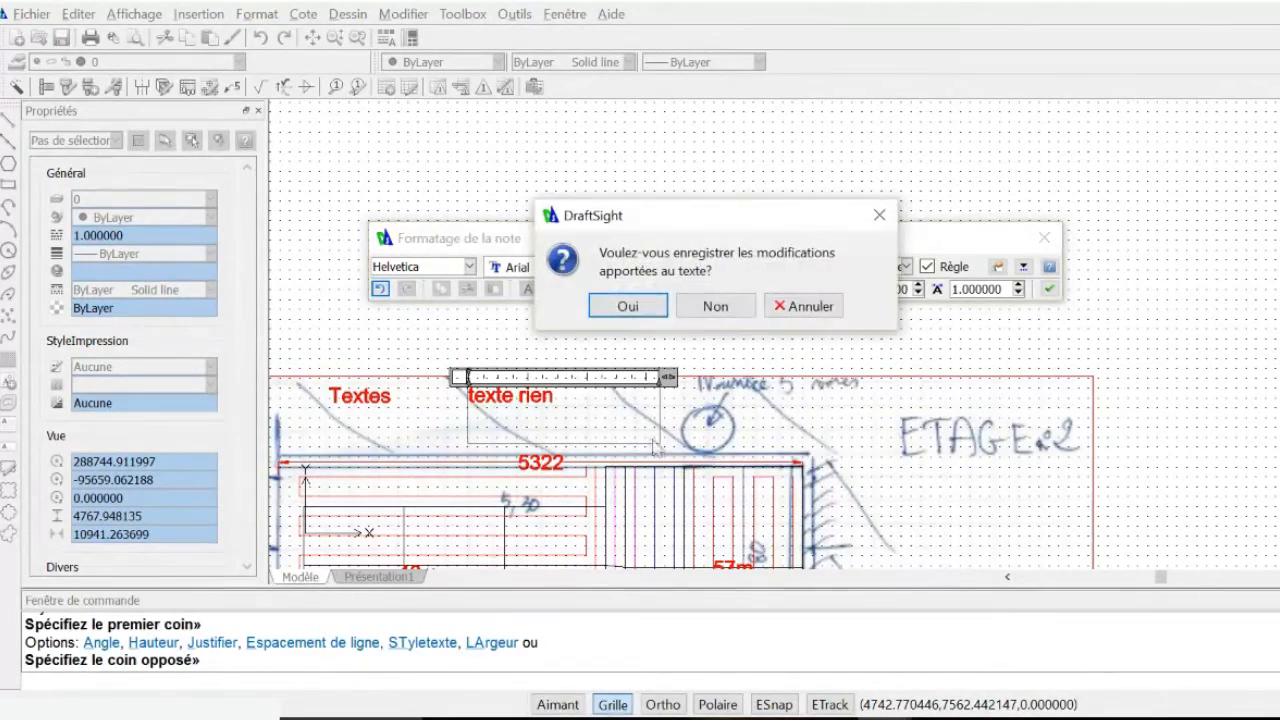
click(627, 307)
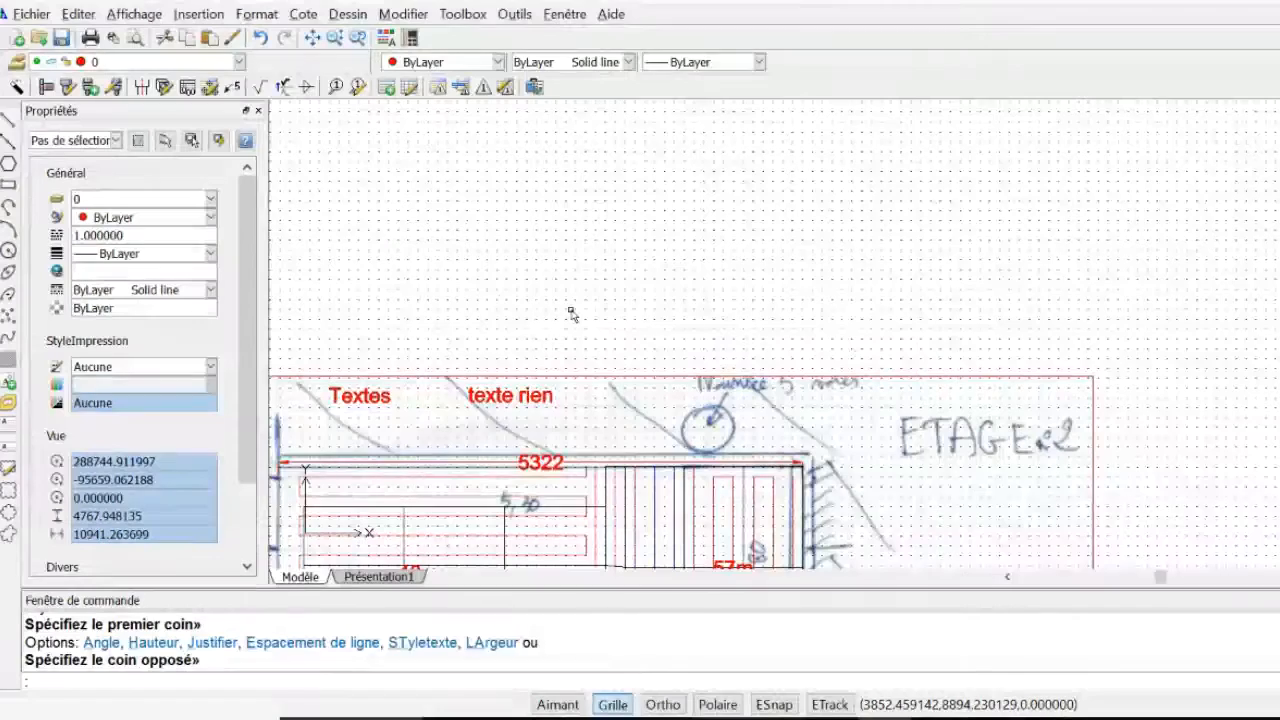
Edit the note beside the "Textes" label to read "texte rien de rien" and save the change.
click(548, 416)
double_click(548, 400)
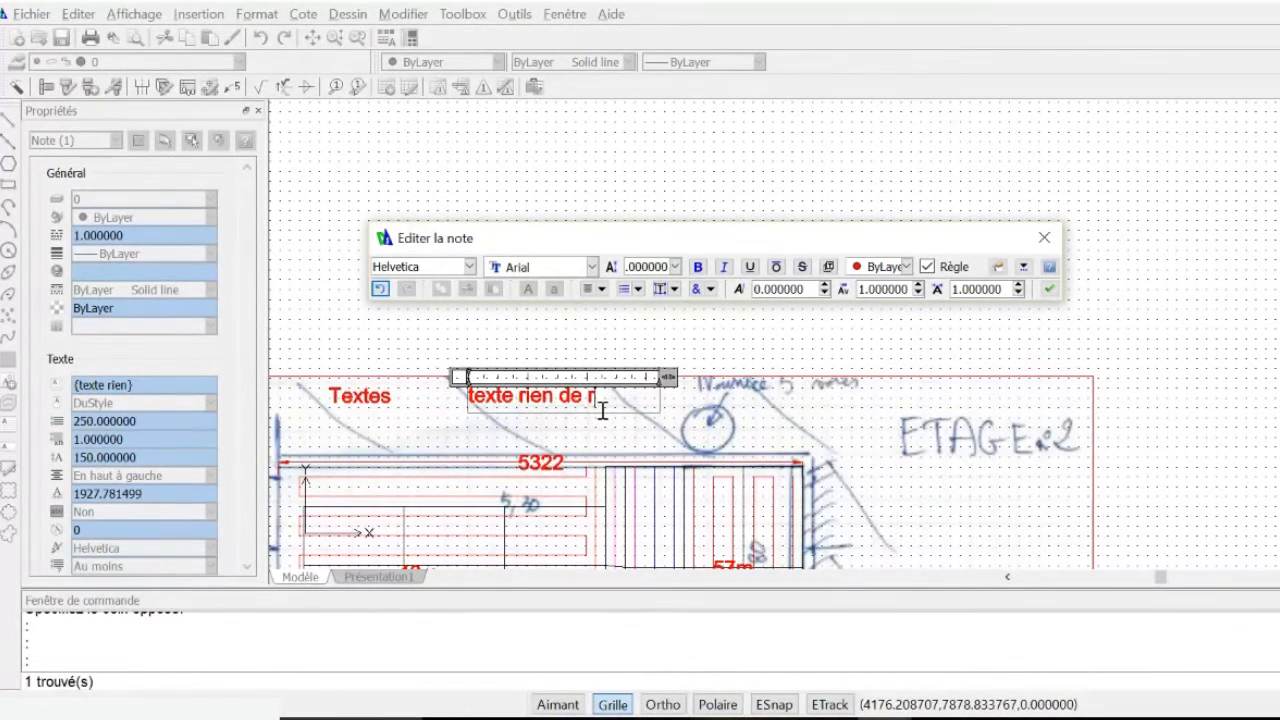
key(Escape)
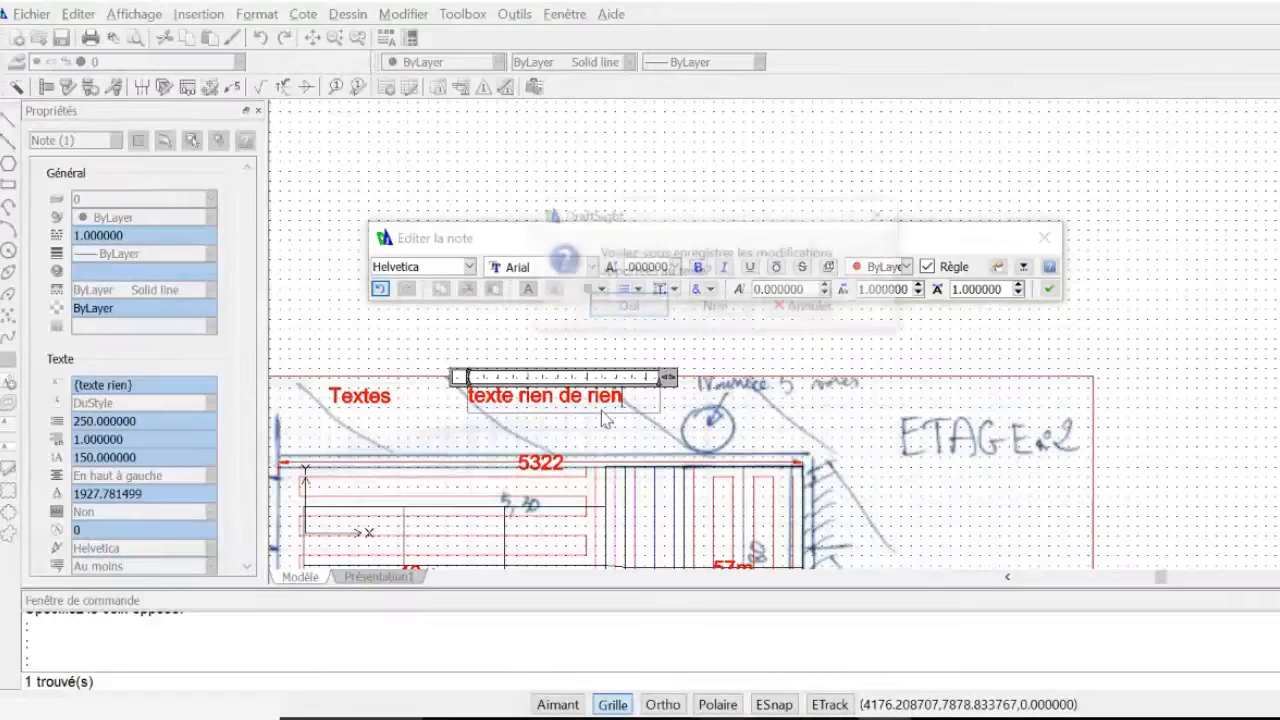
click(626, 308)
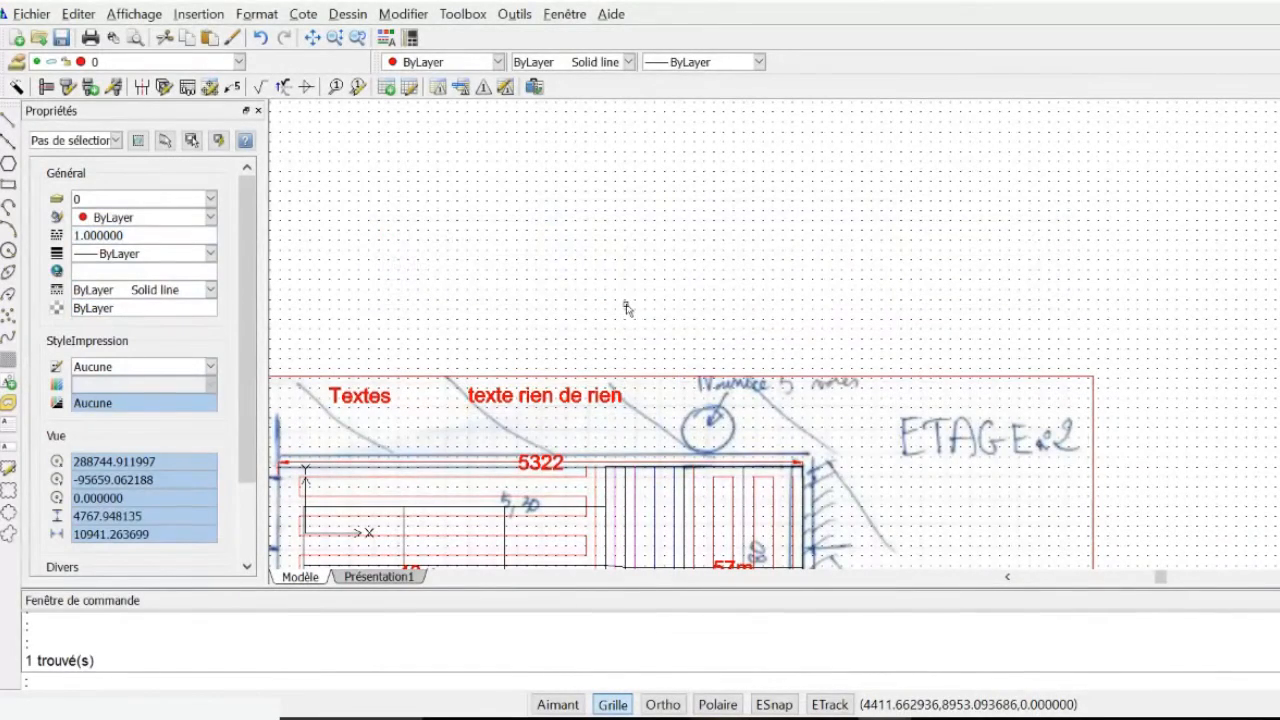
Reopen the note, narrow its frame until the text wraps onto two lines, and widen it to about 2362 units.
double_click(638, 400)
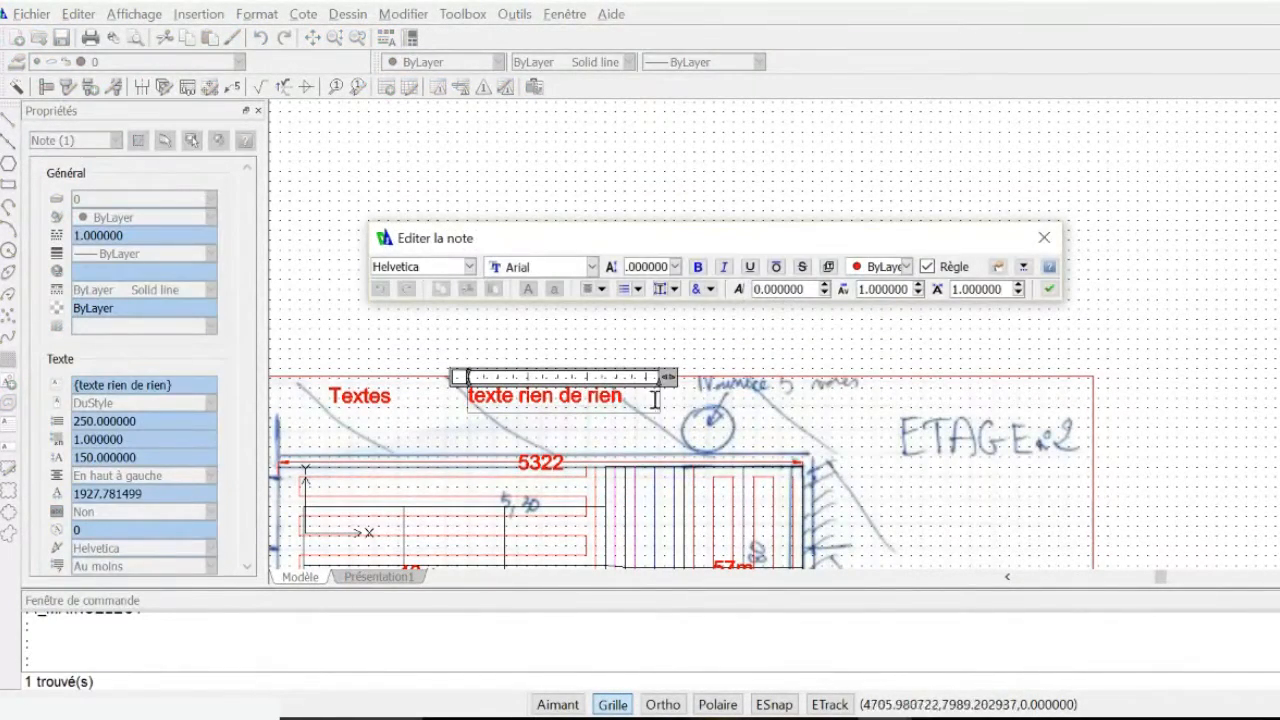
drag(667, 377, 584, 393)
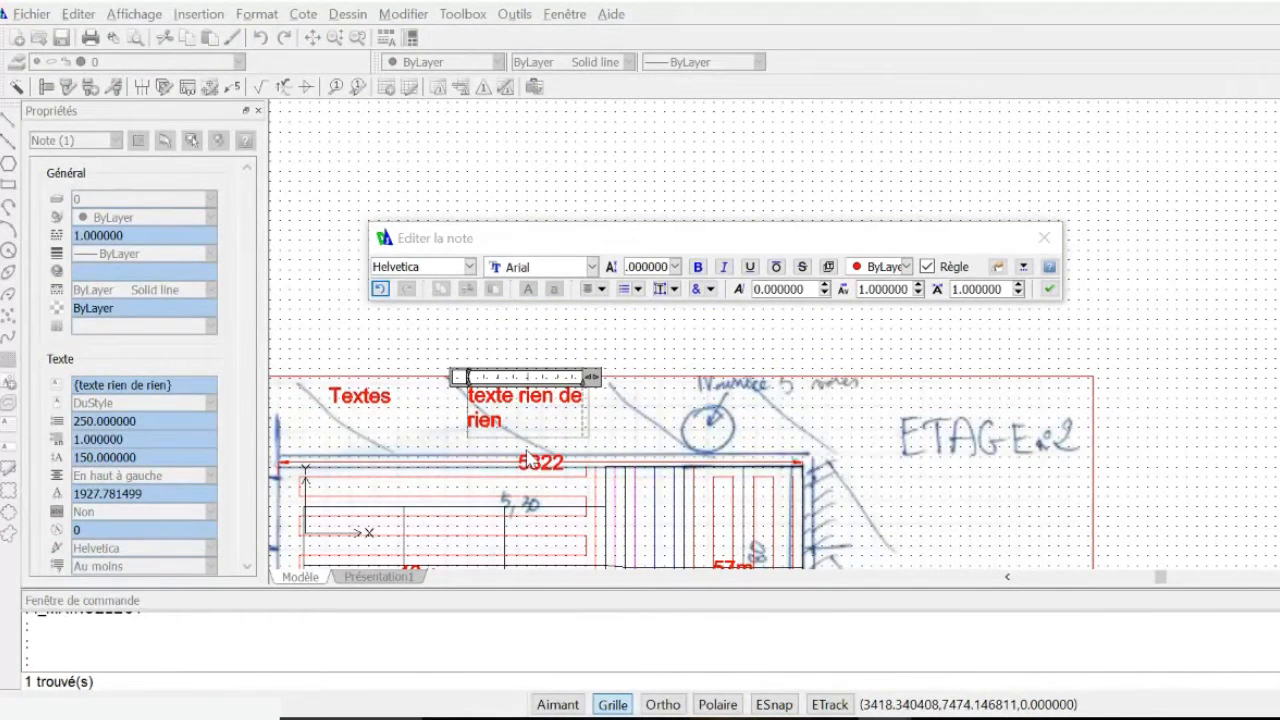
drag(591, 377, 706, 380)
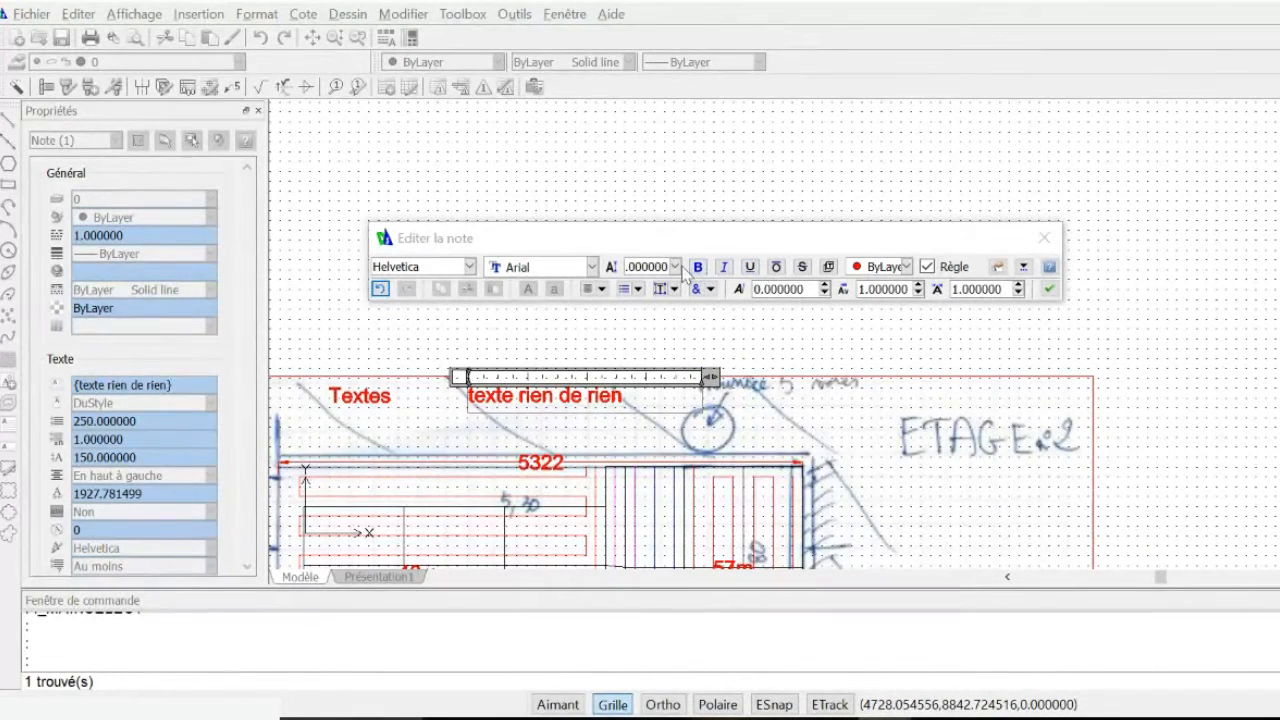
Colour the last word "rien" of the note blue (Bleu) and save the modified note.
drag(624, 400, 586, 400)
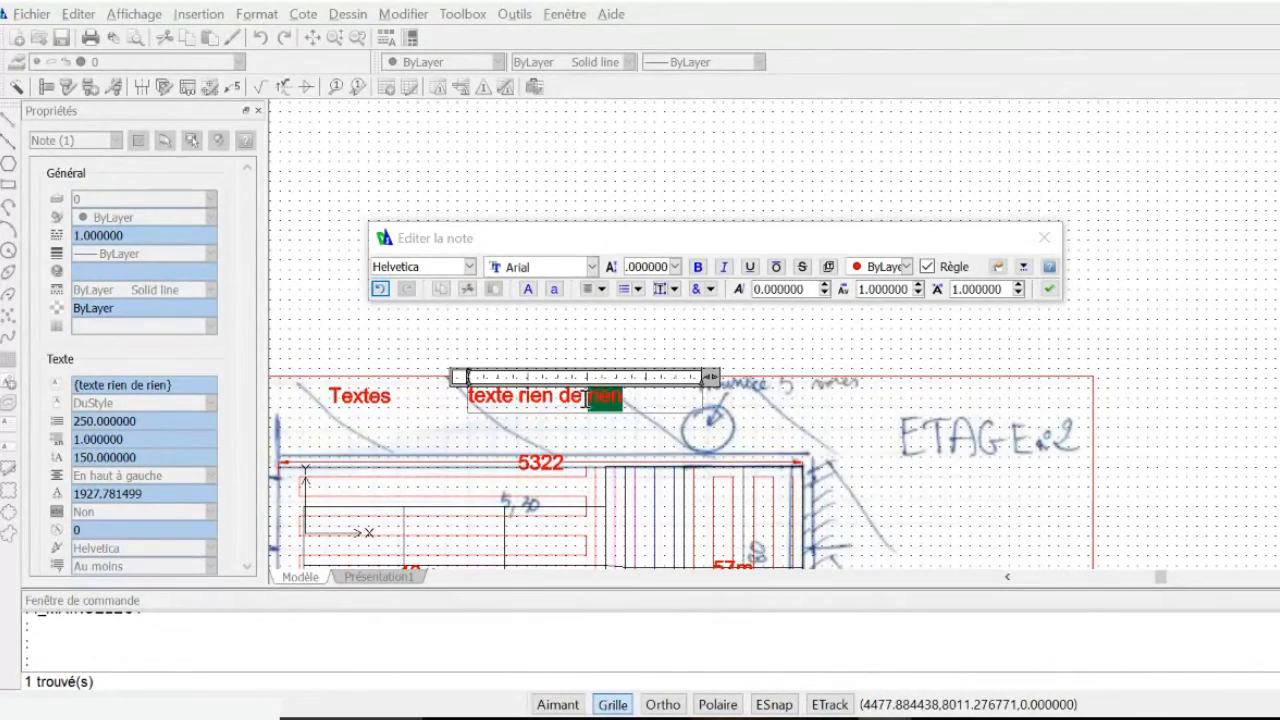
click(891, 266)
click(872, 324)
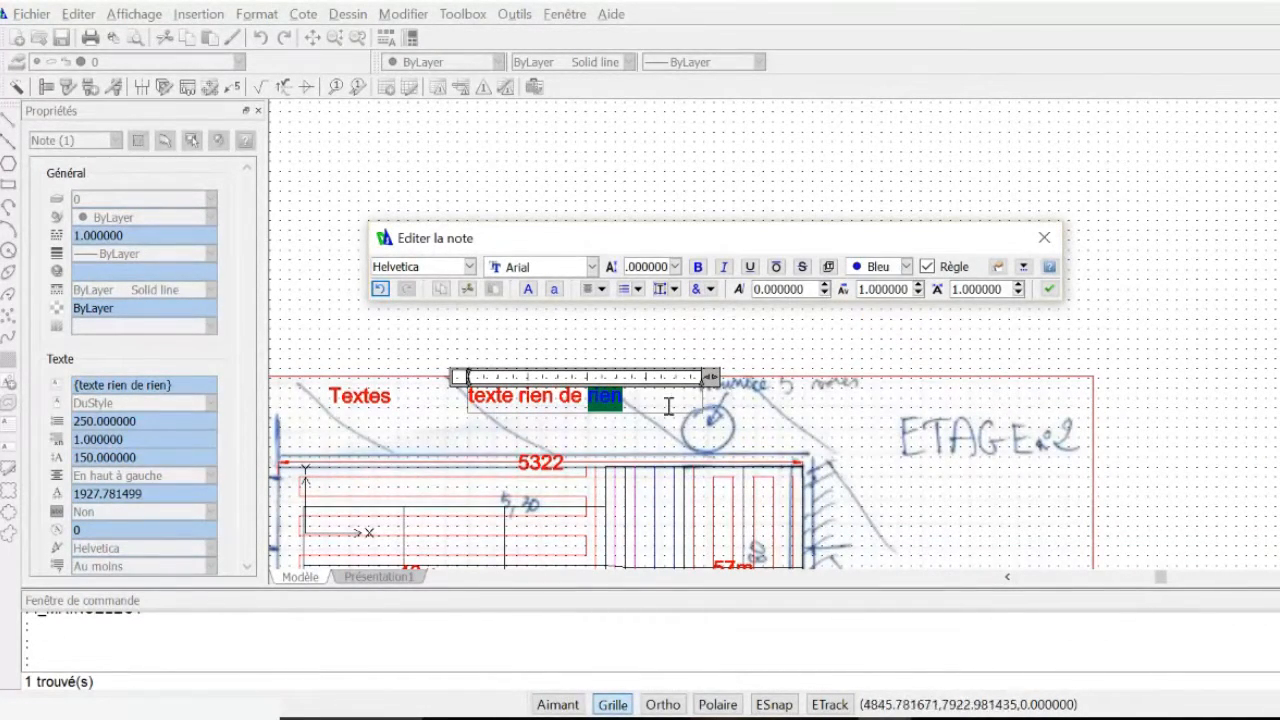
key(Escape)
click(628, 305)
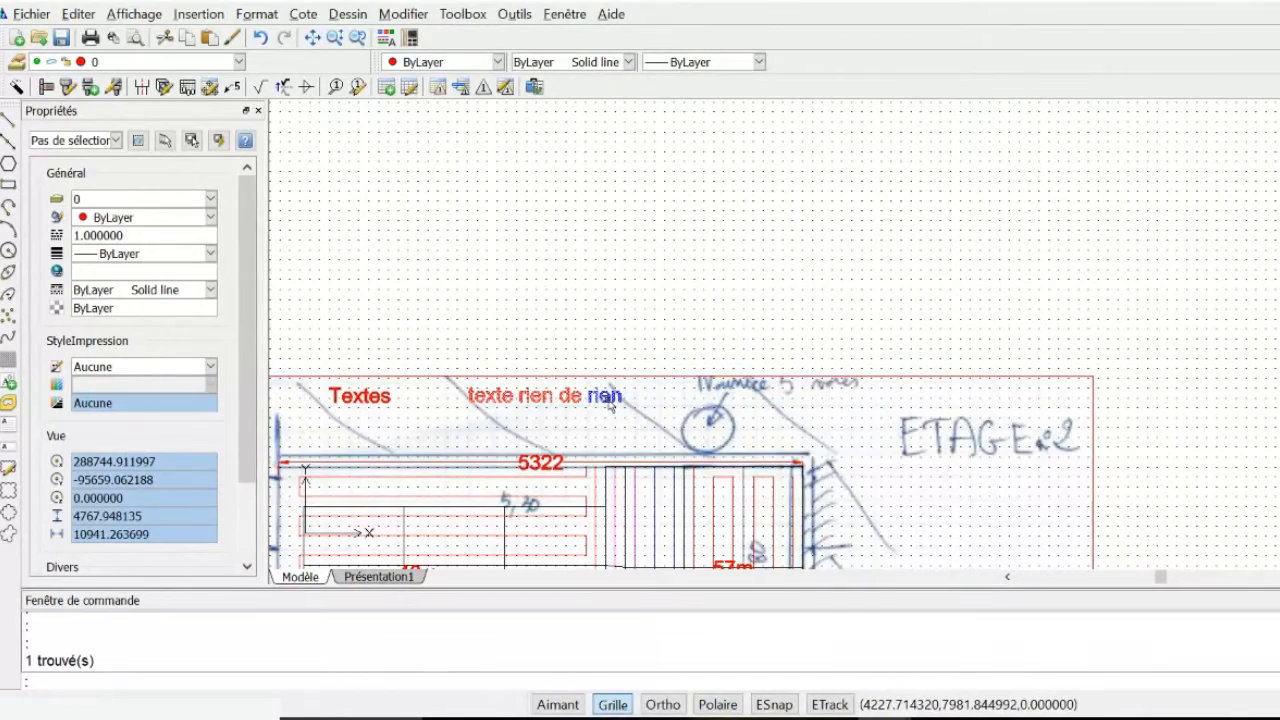
Delete the "texte rien de rien" note beside the "Textes" label.
scroll(611, 402, down, 2)
scroll(590, 350, up, 4)
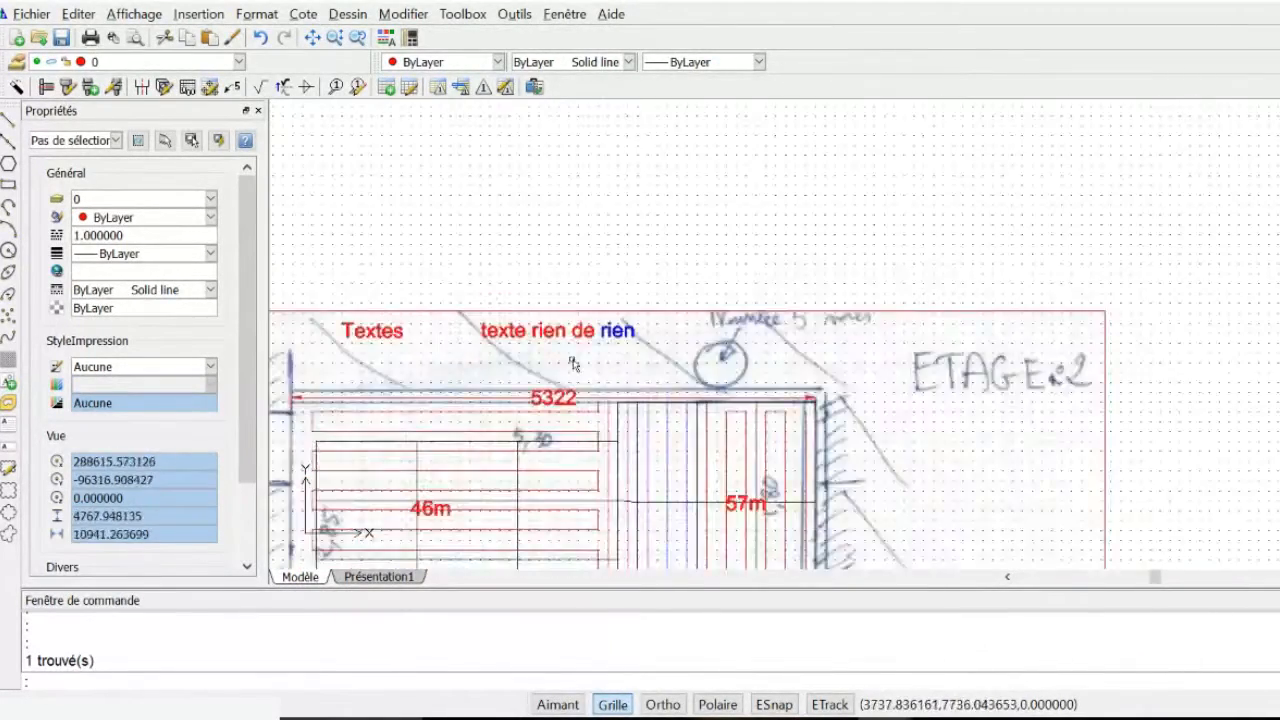
click(580, 322)
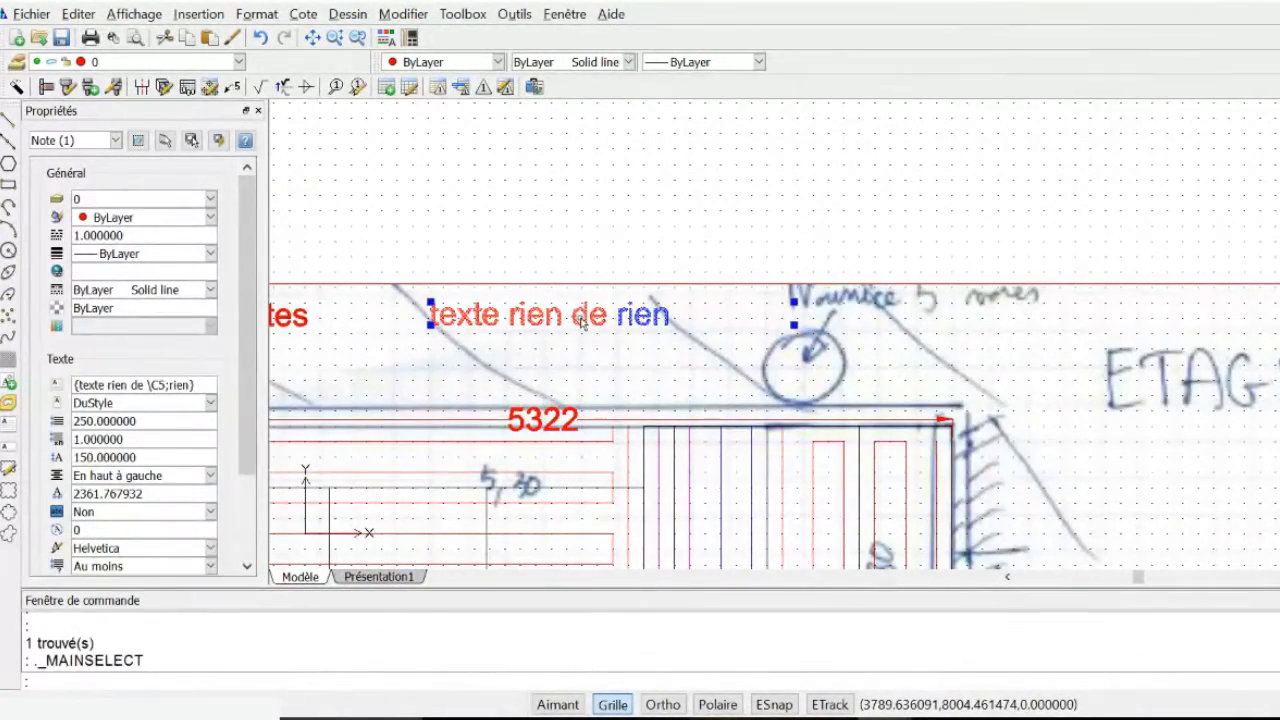
key(Delete)
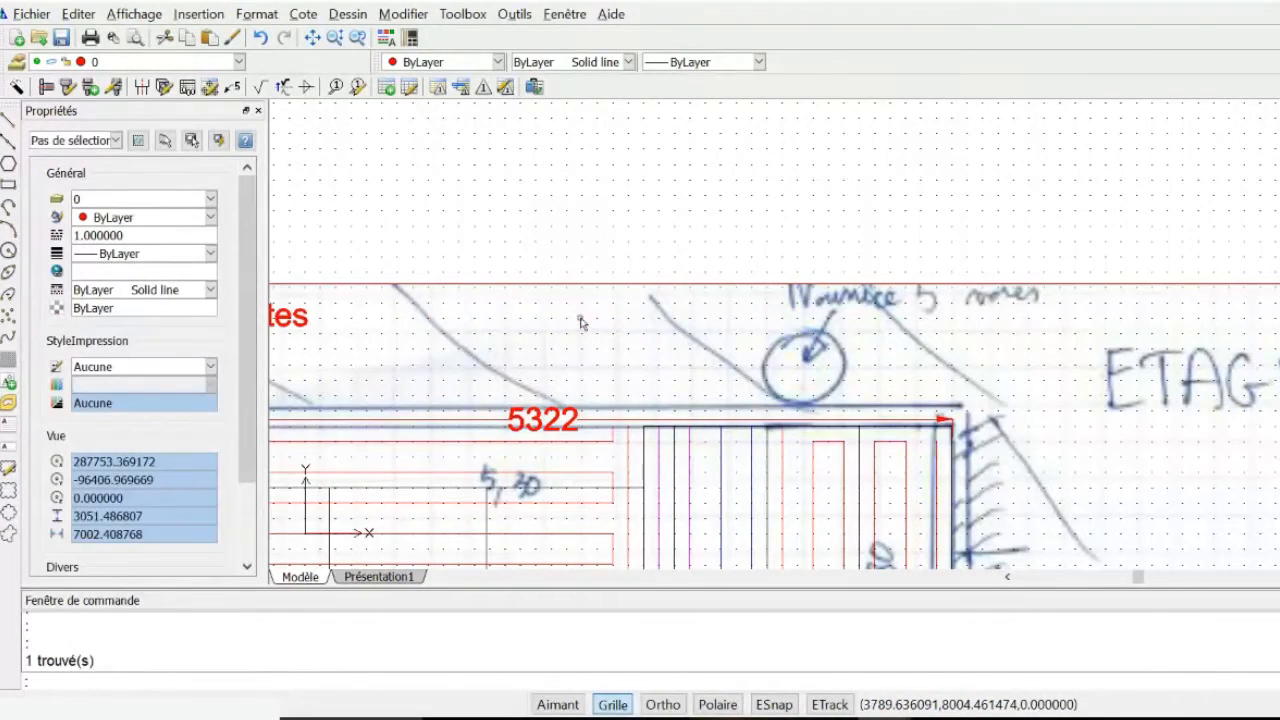
Examine the grid spacing at several magnifications beside the plan and around the lower loops of the magenta circuit.
scroll(580, 322, down, 4)
scroll(545, 390, down, 2)
scroll(450, 465, up, 7)
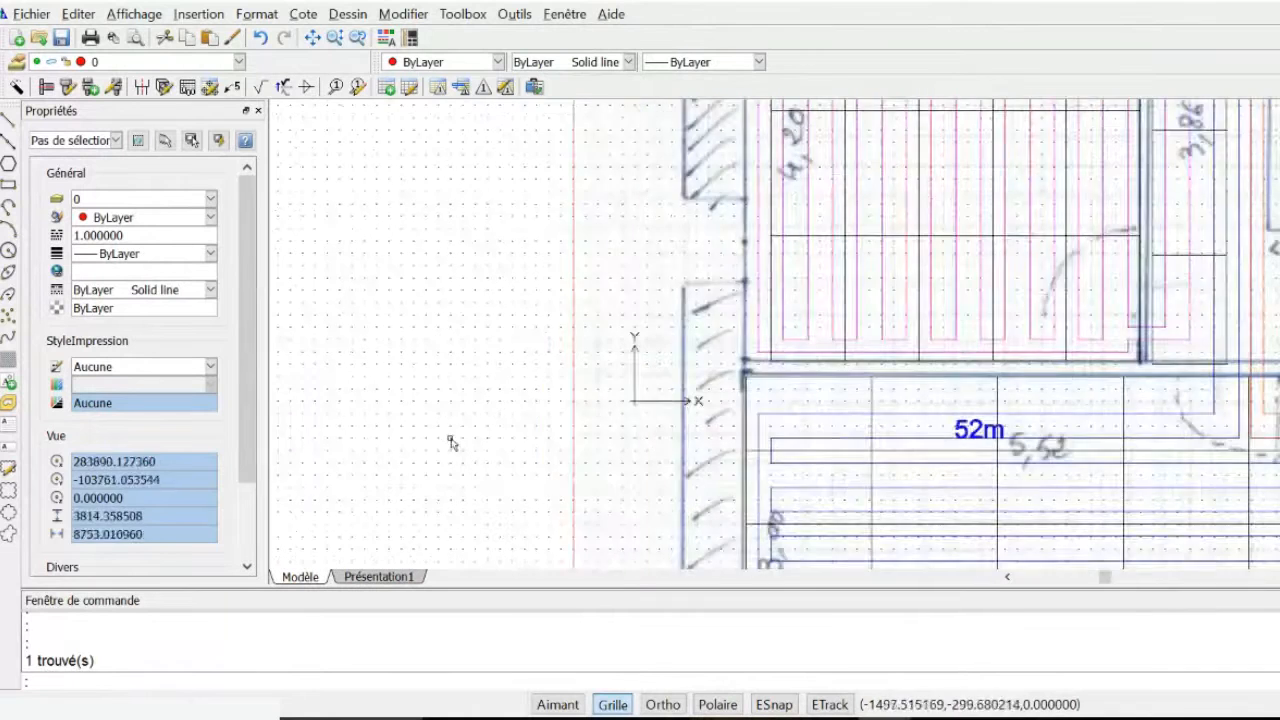
scroll(450, 425, up, 1)
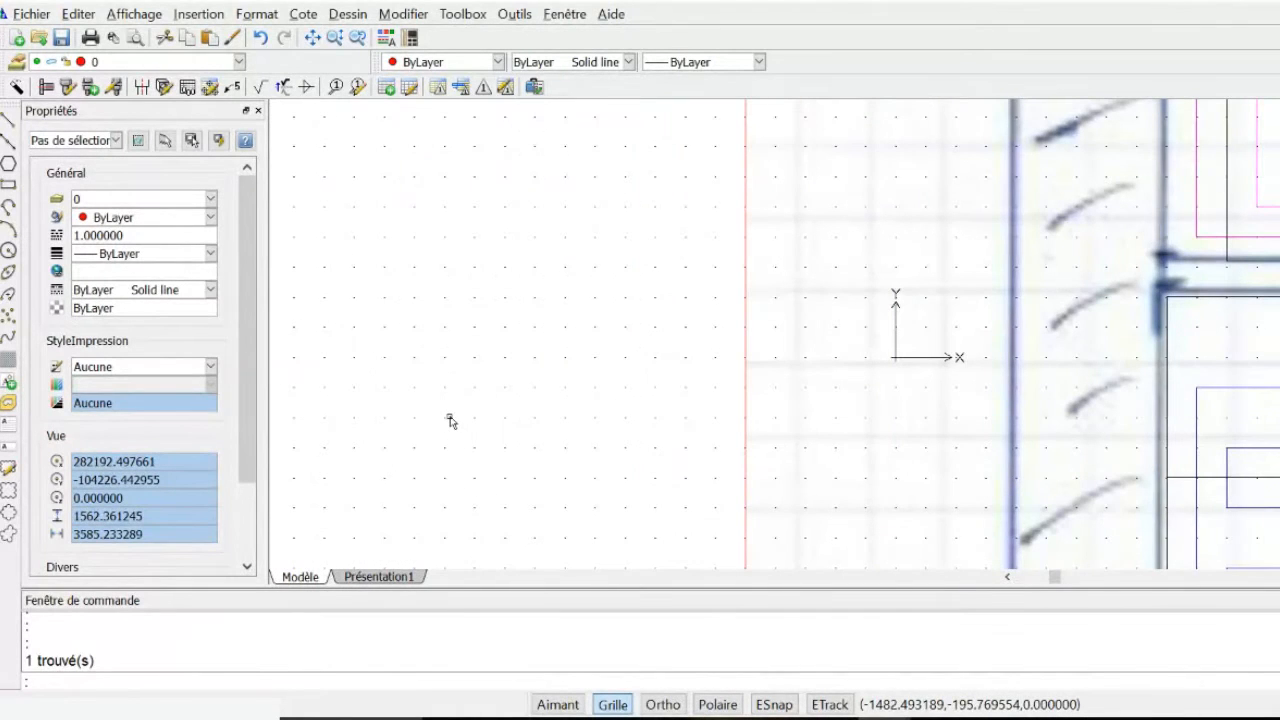
scroll(444, 427, up, 1)
scroll(440, 415, down, 5)
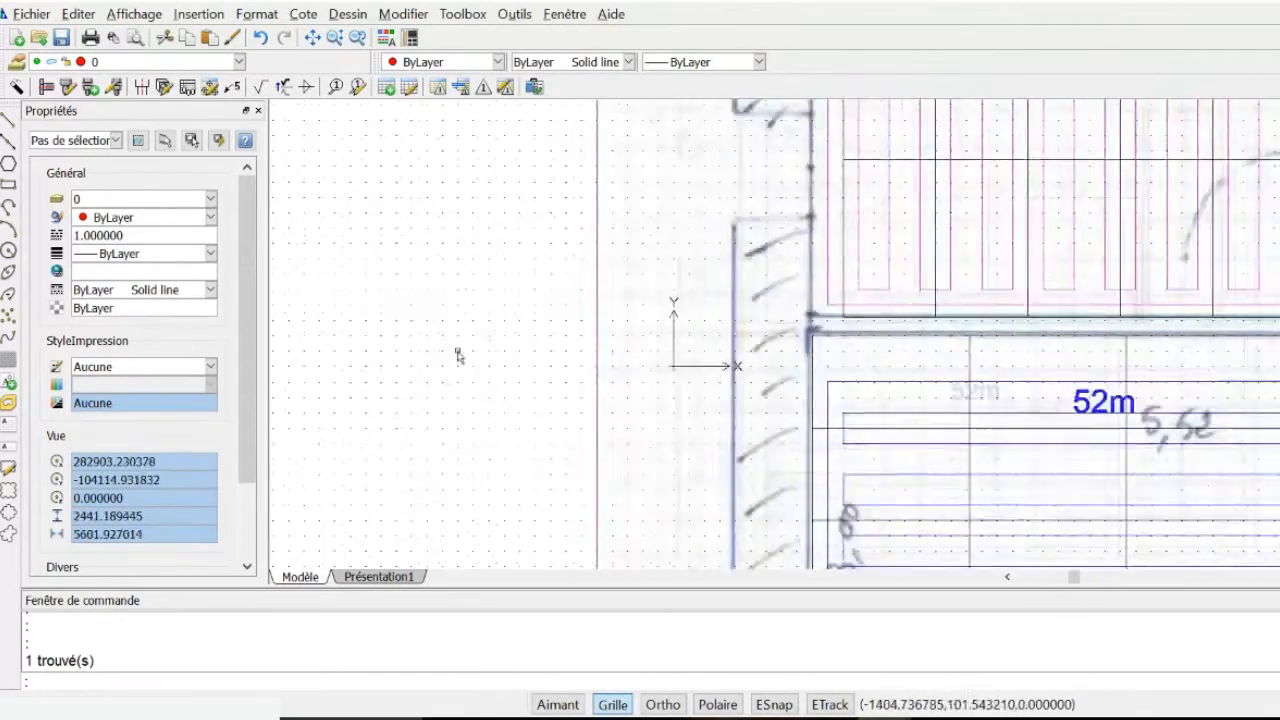
scroll(843, 348, up, 6)
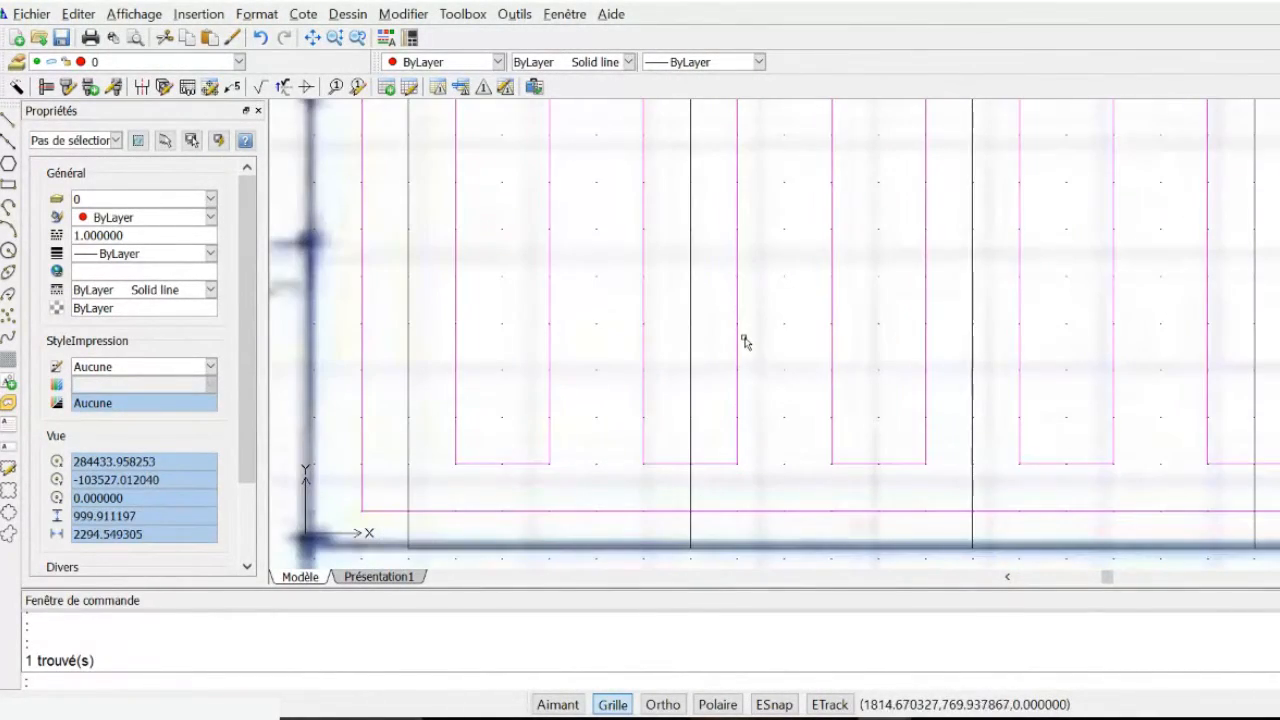
scroll(645, 372, up, 2)
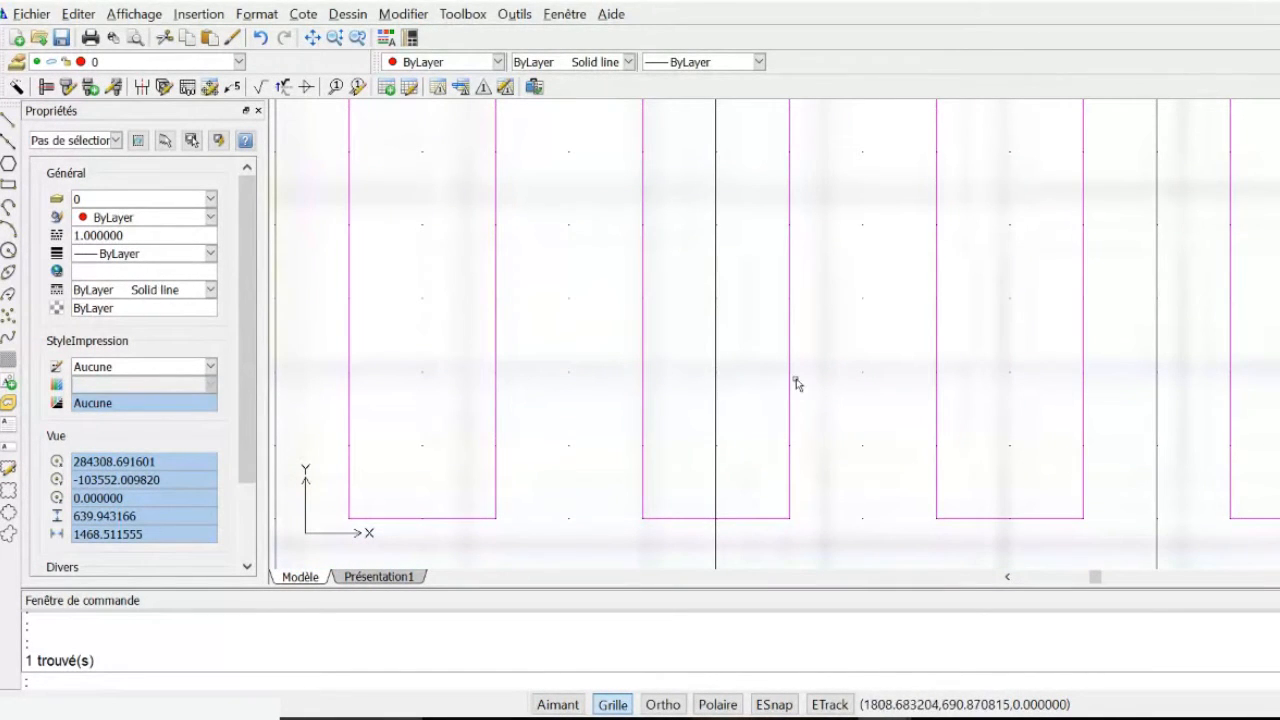
scroll(655, 407, down, 1)
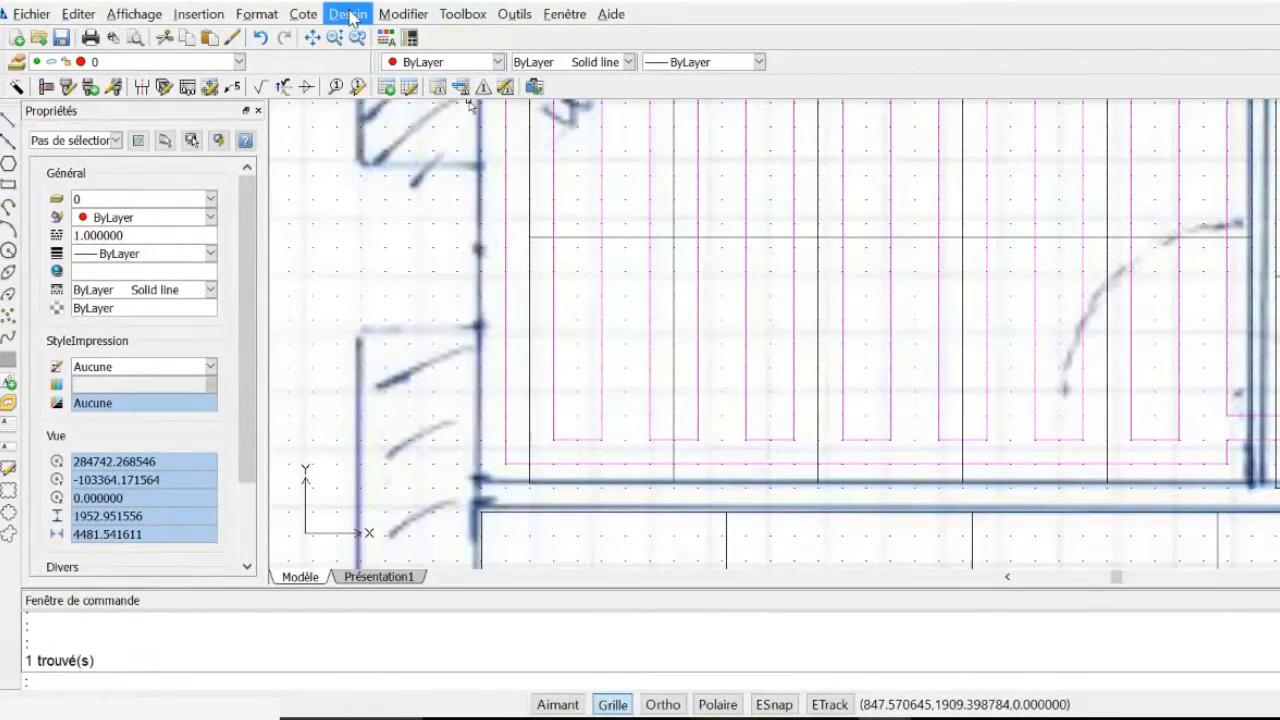
Enable grid snapping (Aimant) and add a linear dimension across the bottom of the magenta circuit's second lower loop.
click(303, 14)
click(322, 84)
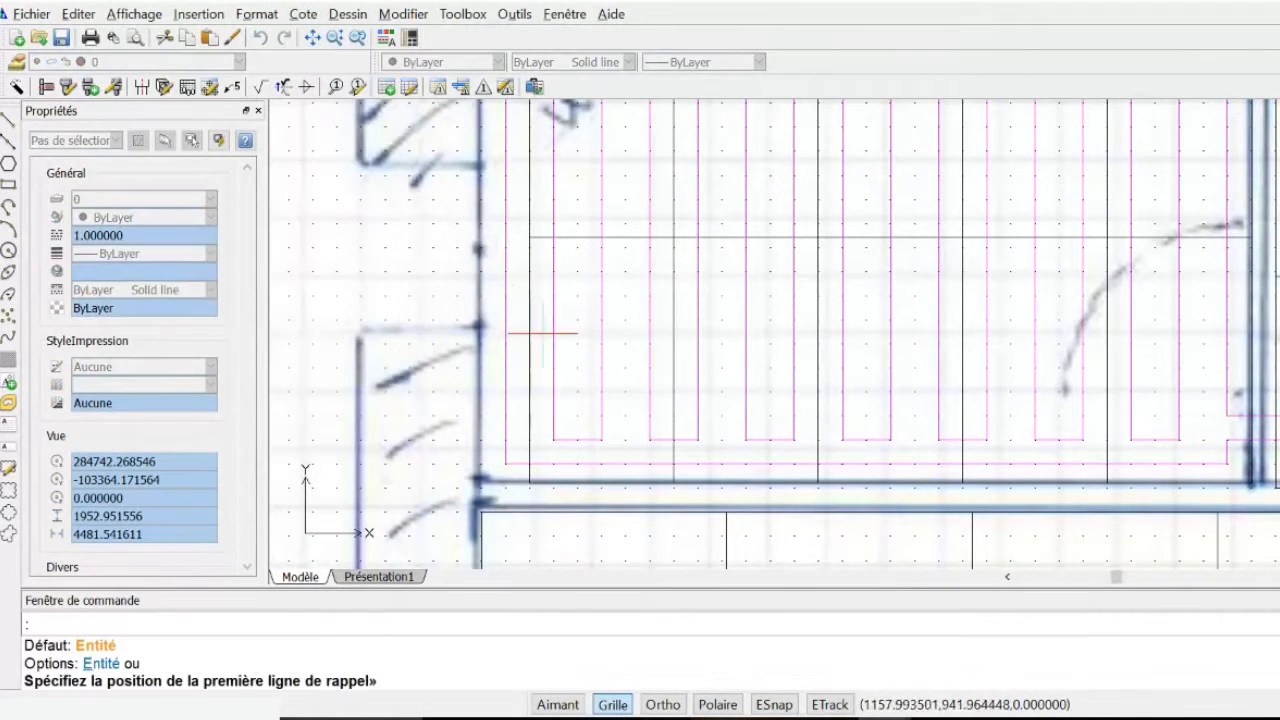
scroll(641, 385, up, 2)
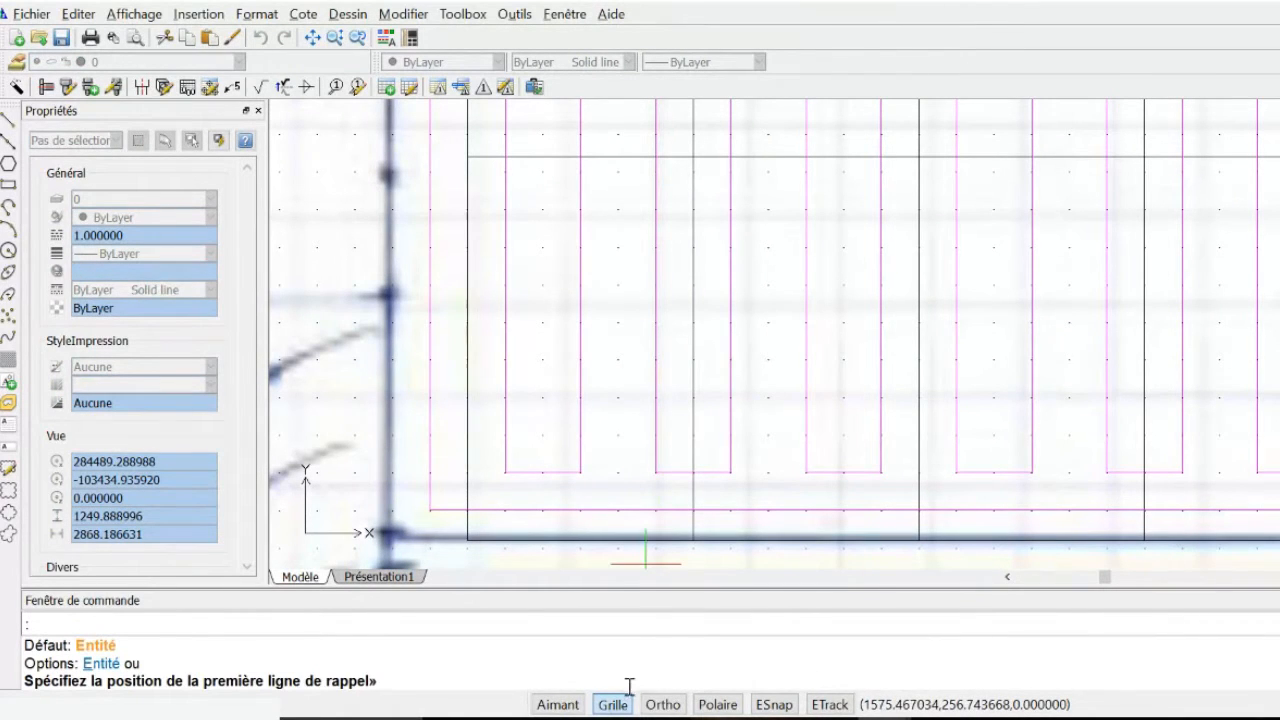
click(558, 704)
click(656, 472)
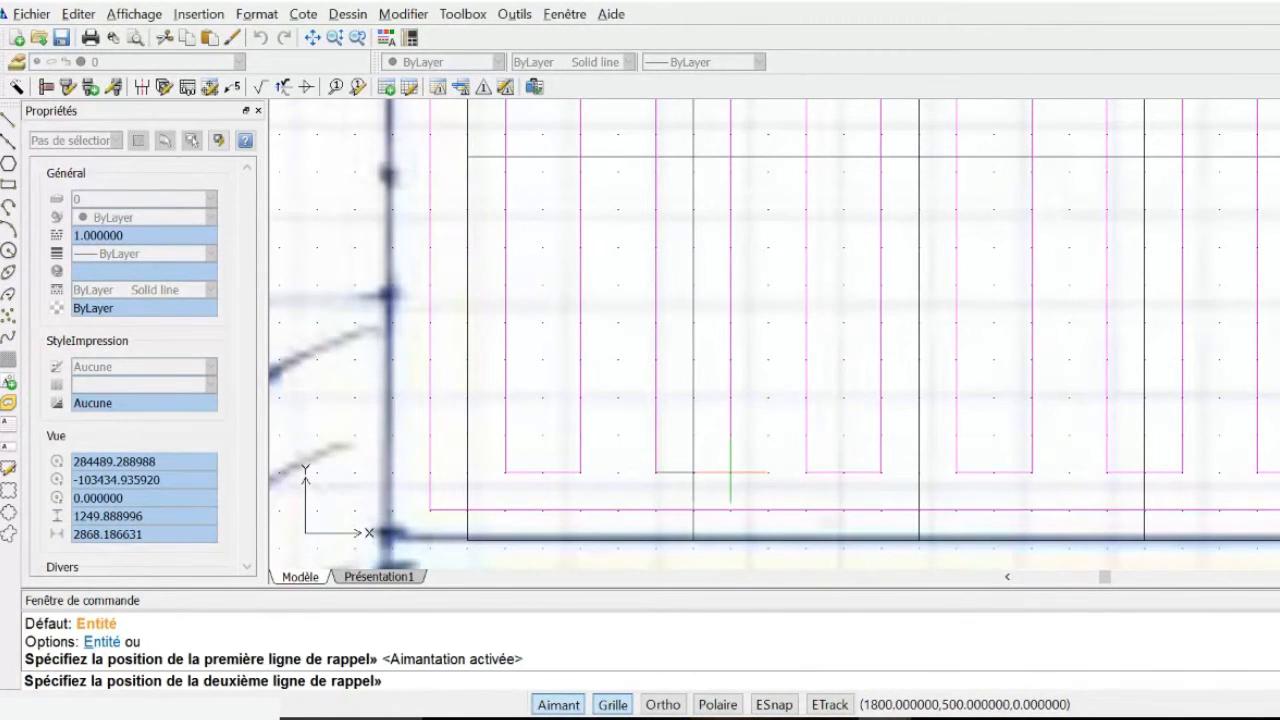
click(731, 472)
click(716, 399)
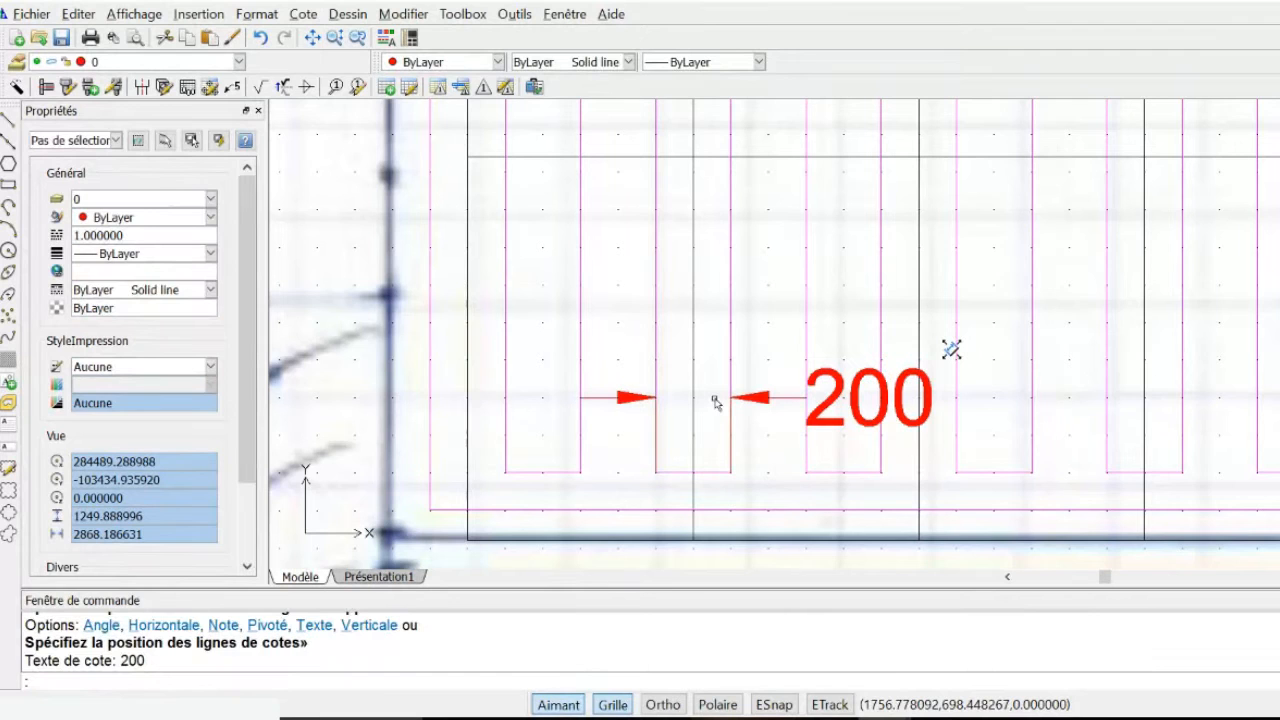
key(Escape)
Delete the linear dimension across the magenta circuit's second lower loop.
click(801, 399)
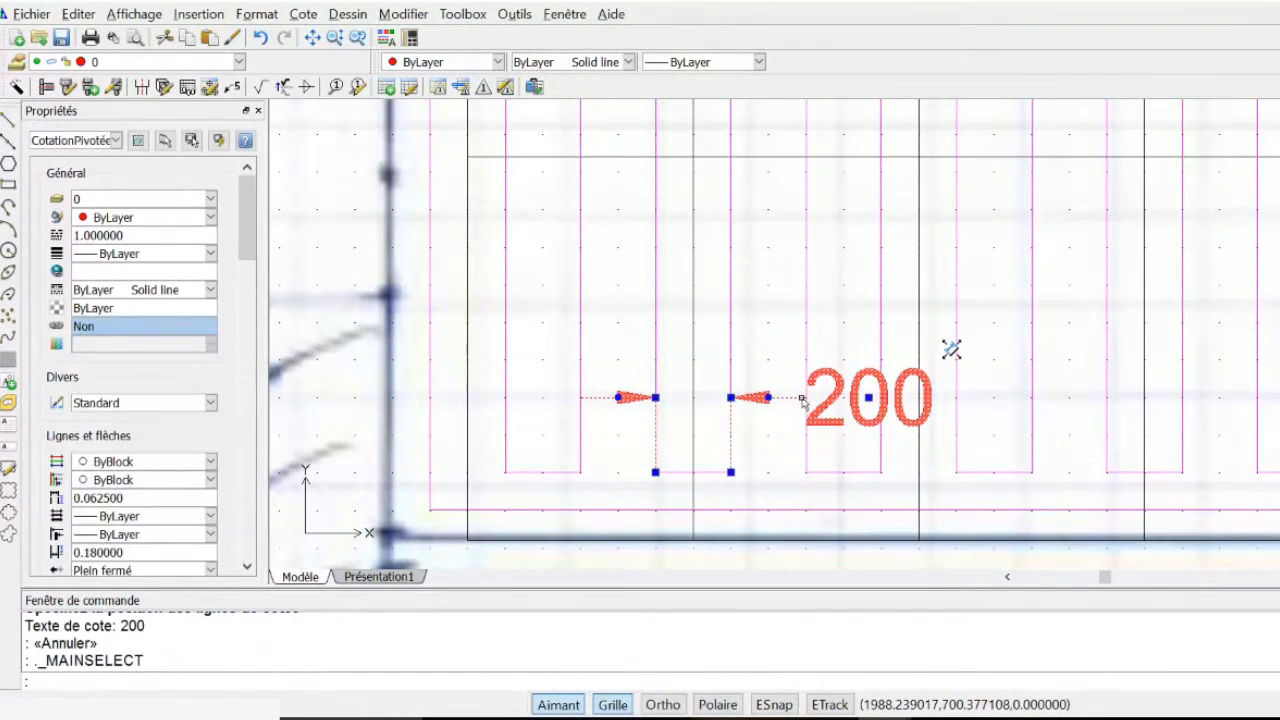
key(Delete)
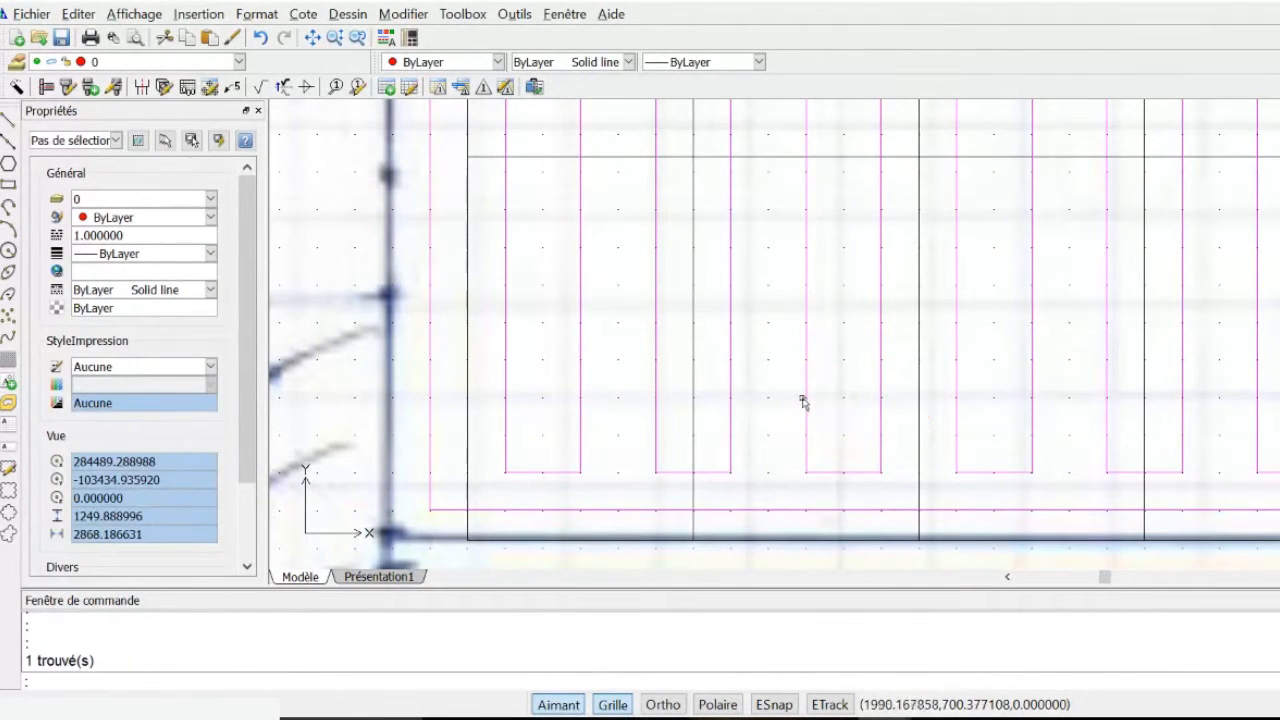
Turn the grid display off and on again, and switch entity snapping (ESnap) on and off.
scroll(801, 400, down, 12)
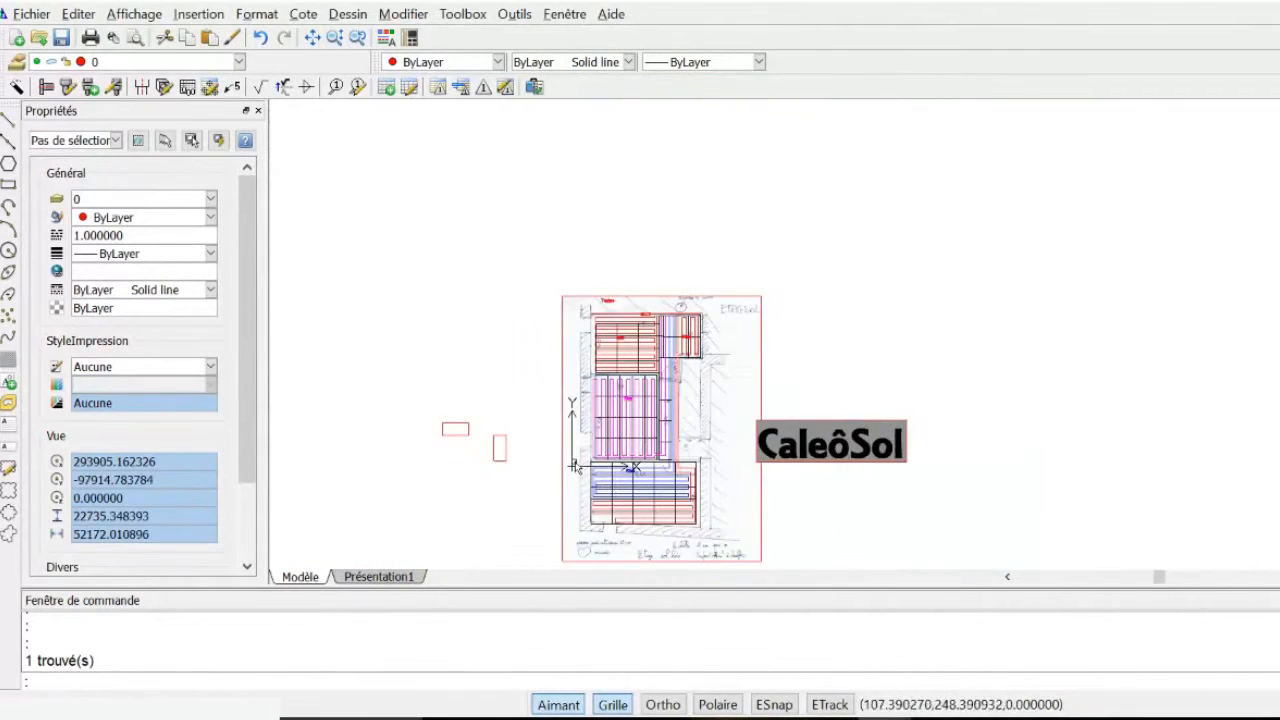
scroll(545, 466, down, 2)
scroll(540, 470, up, 4)
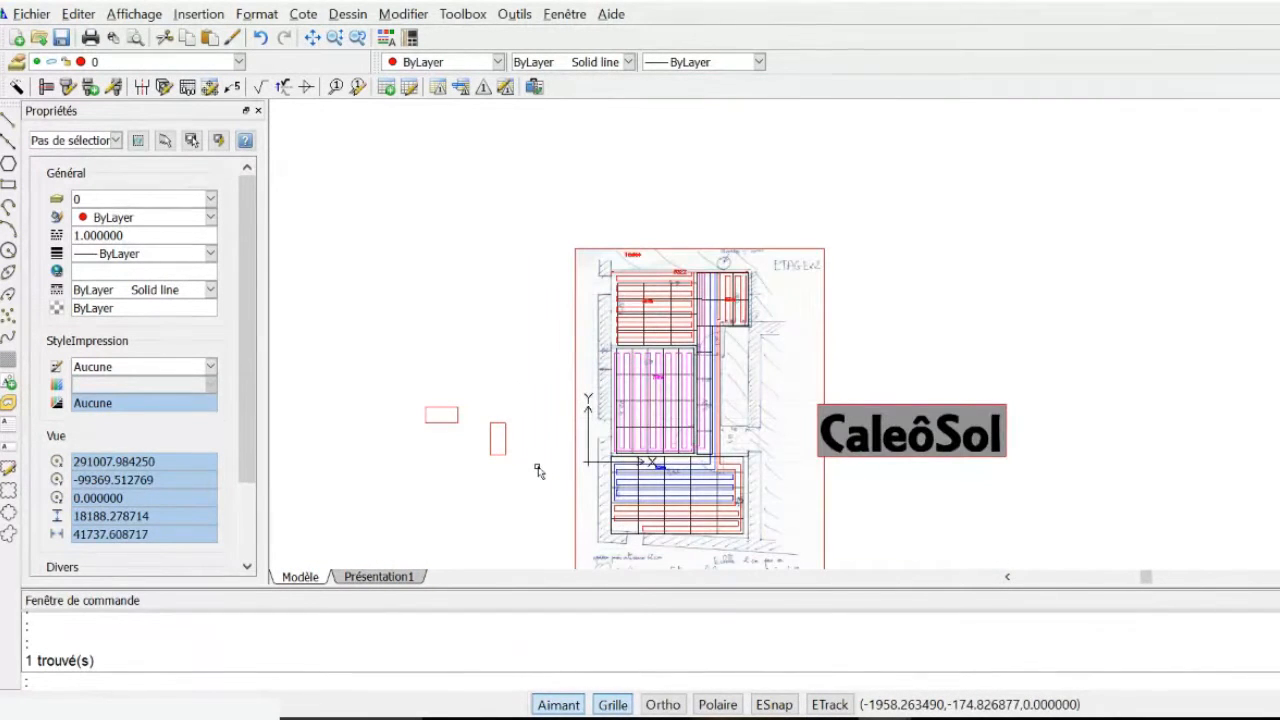
scroll(538, 470, down, 1)
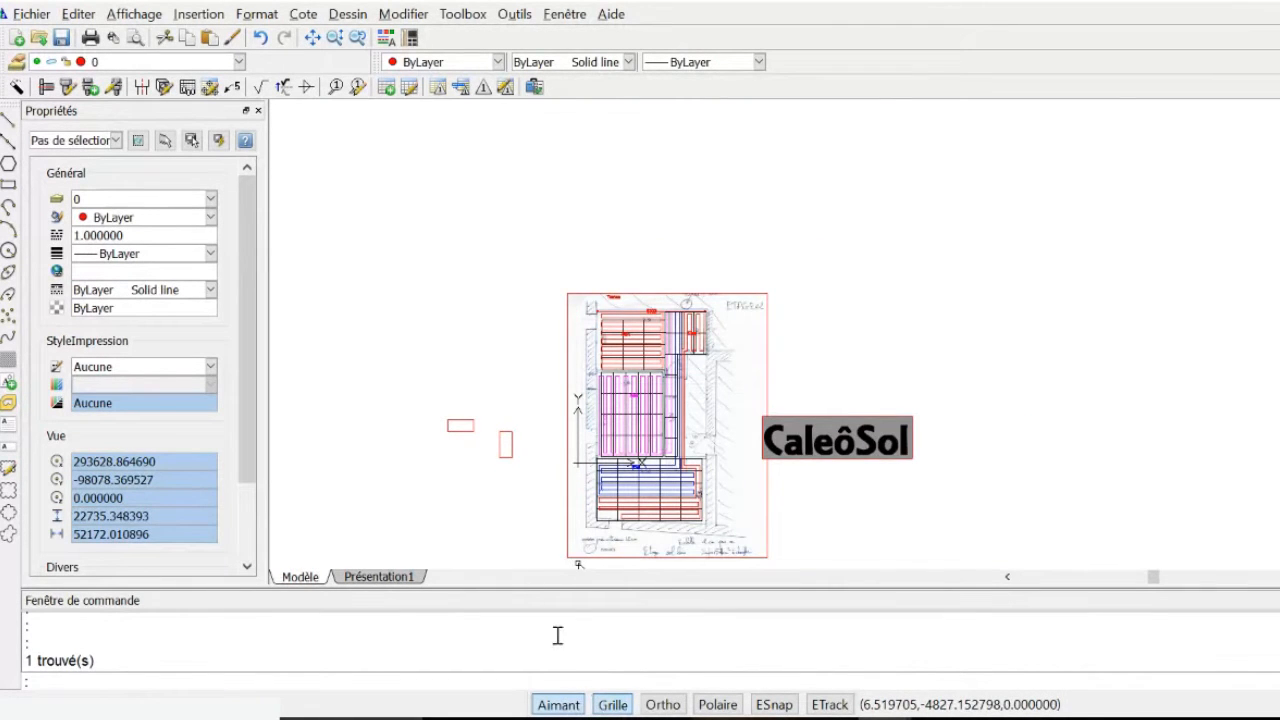
scroll(570, 560, up, 6)
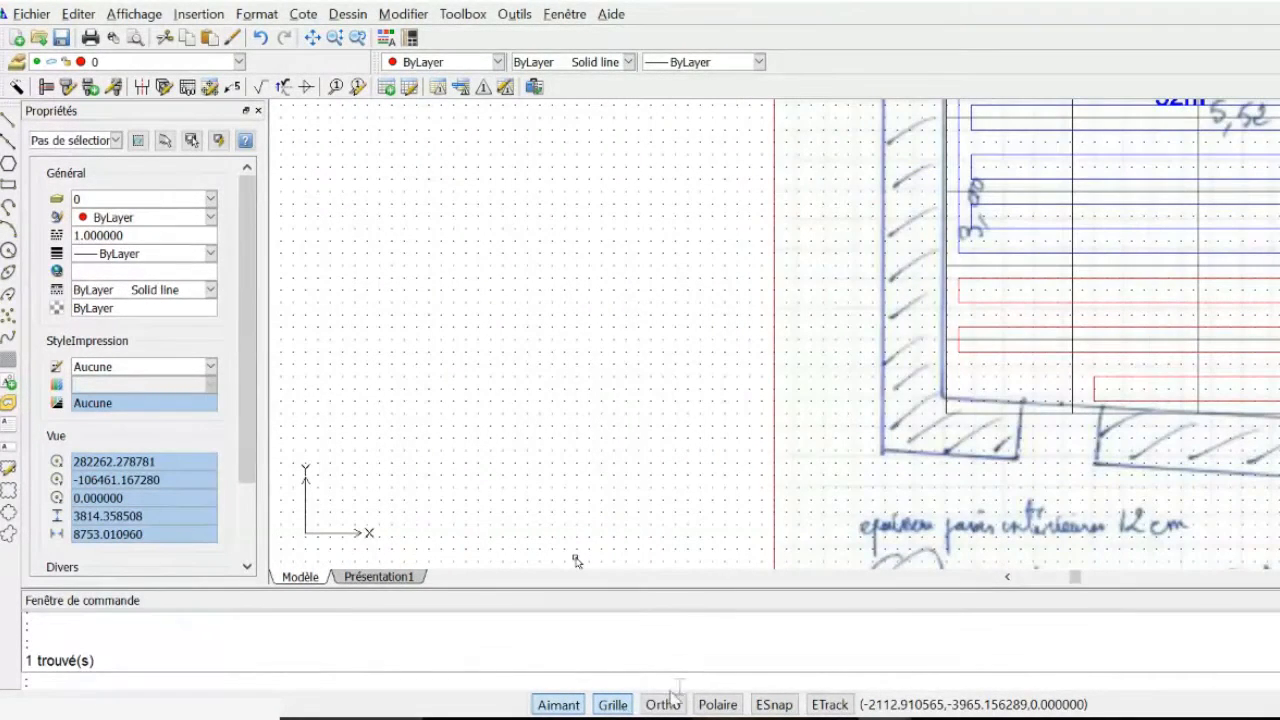
click(612, 704)
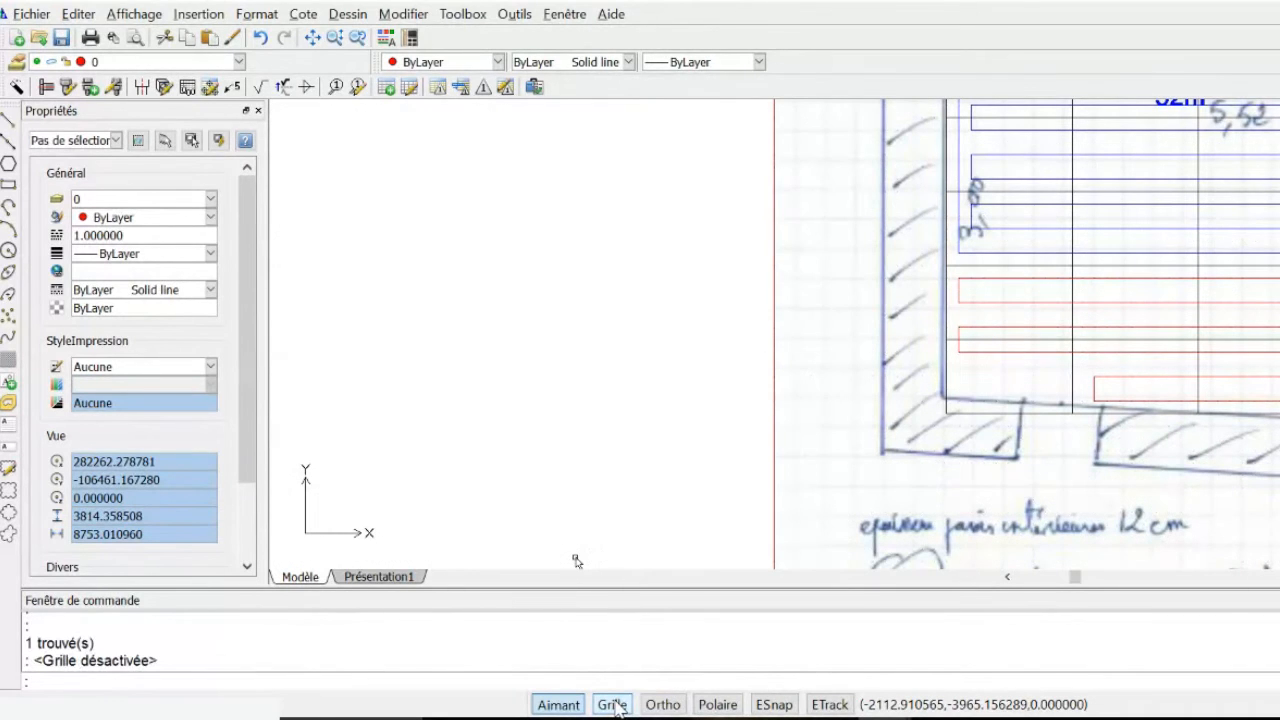
click(612, 704)
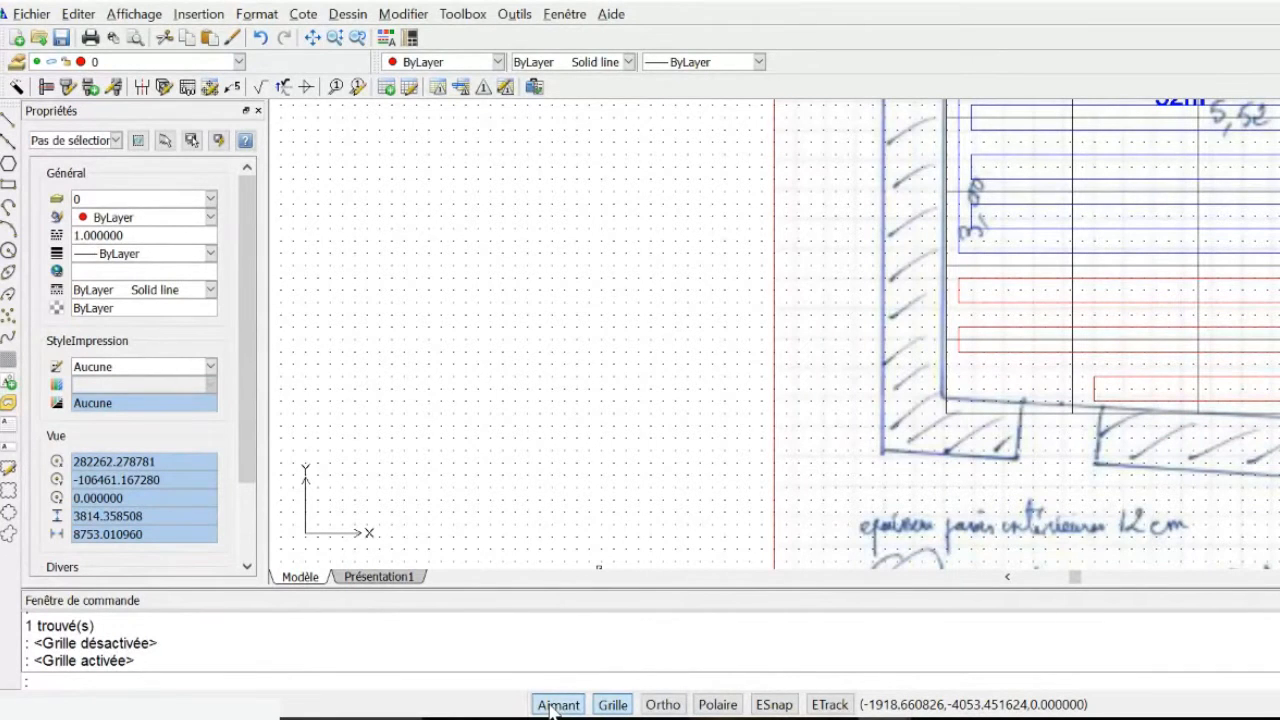
click(772, 704)
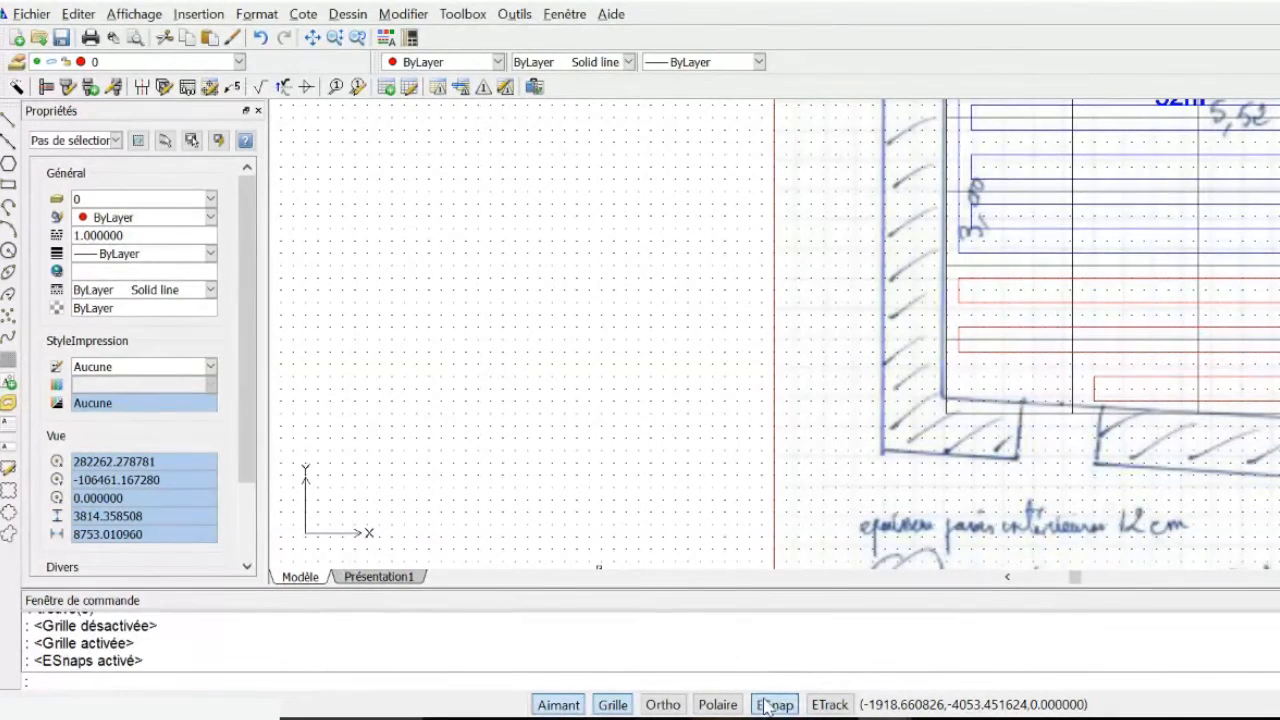
click(772, 704)
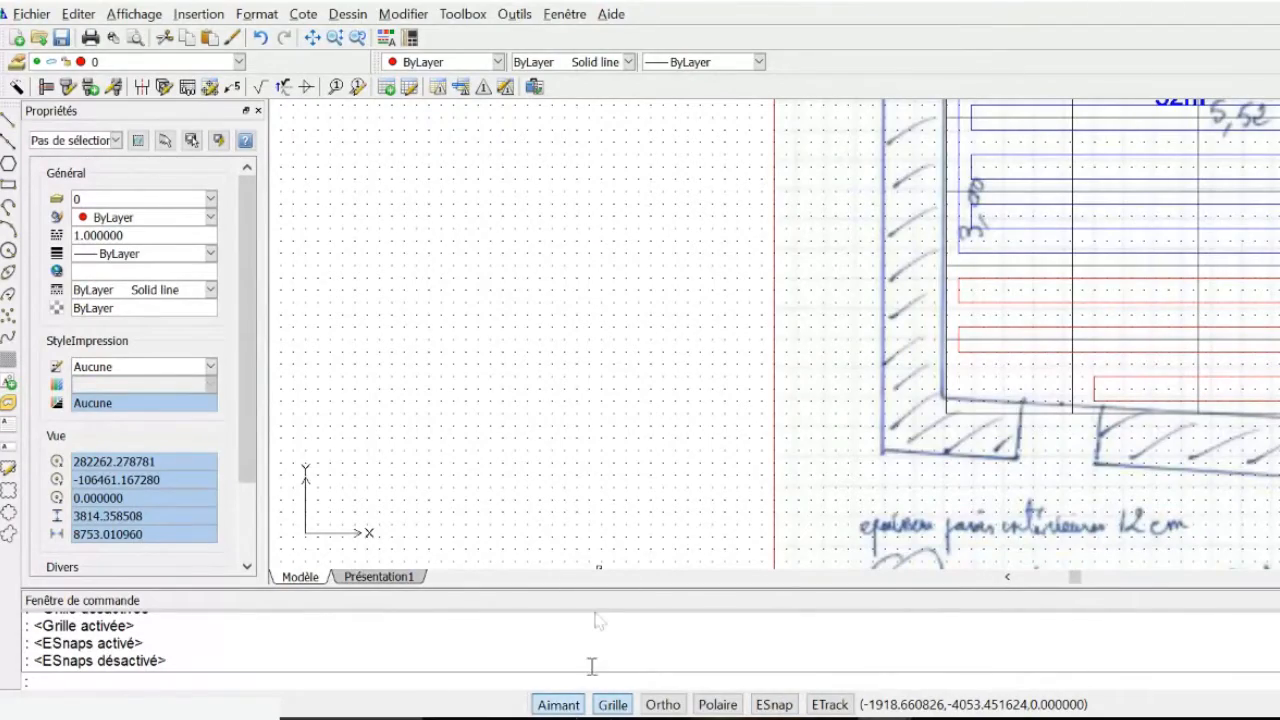
scroll(543, 523, up, 2)
scroll(547, 536, down, 2)
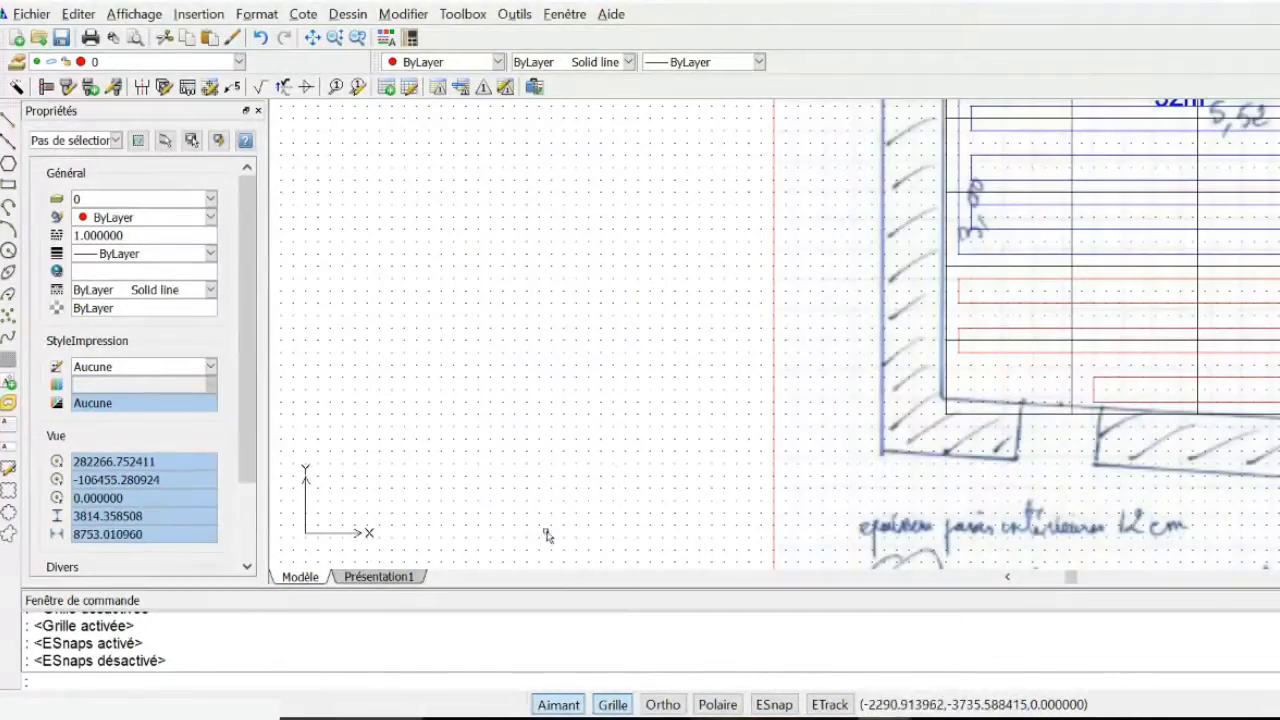
scroll(546, 536, down, 2)
scroll(798, 380, up, 5)
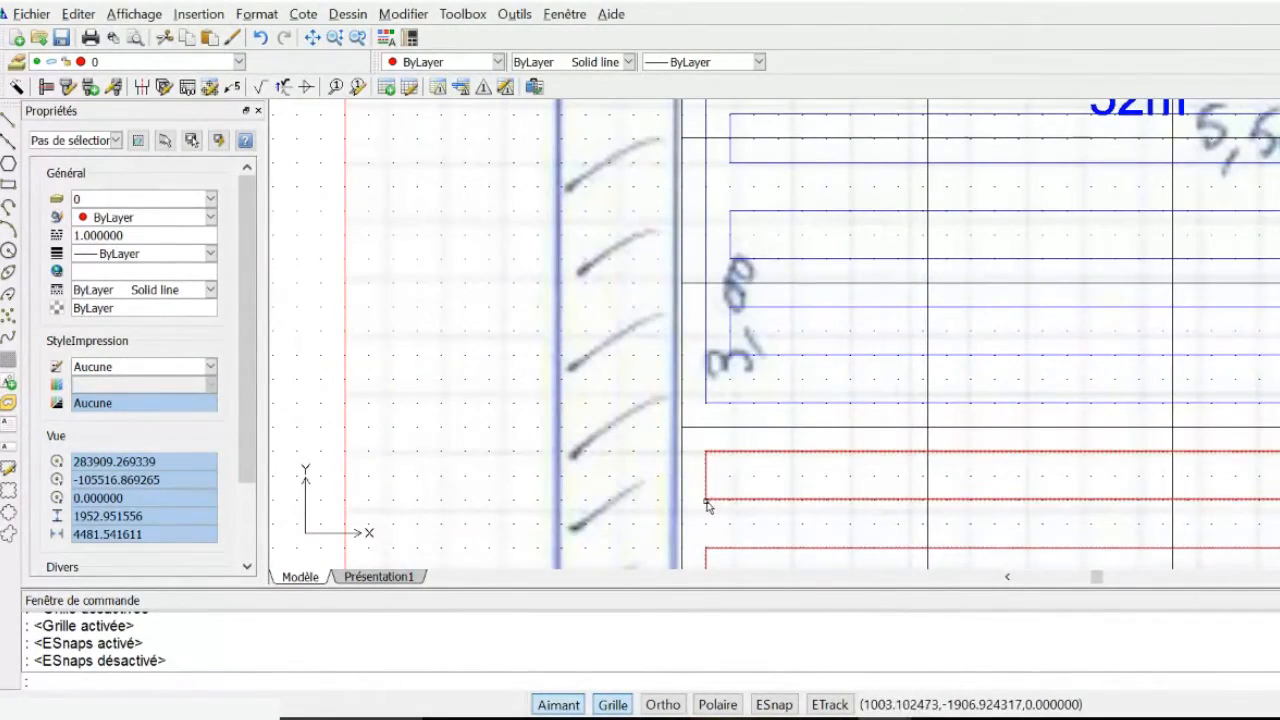
scroll(706, 505, down, 3)
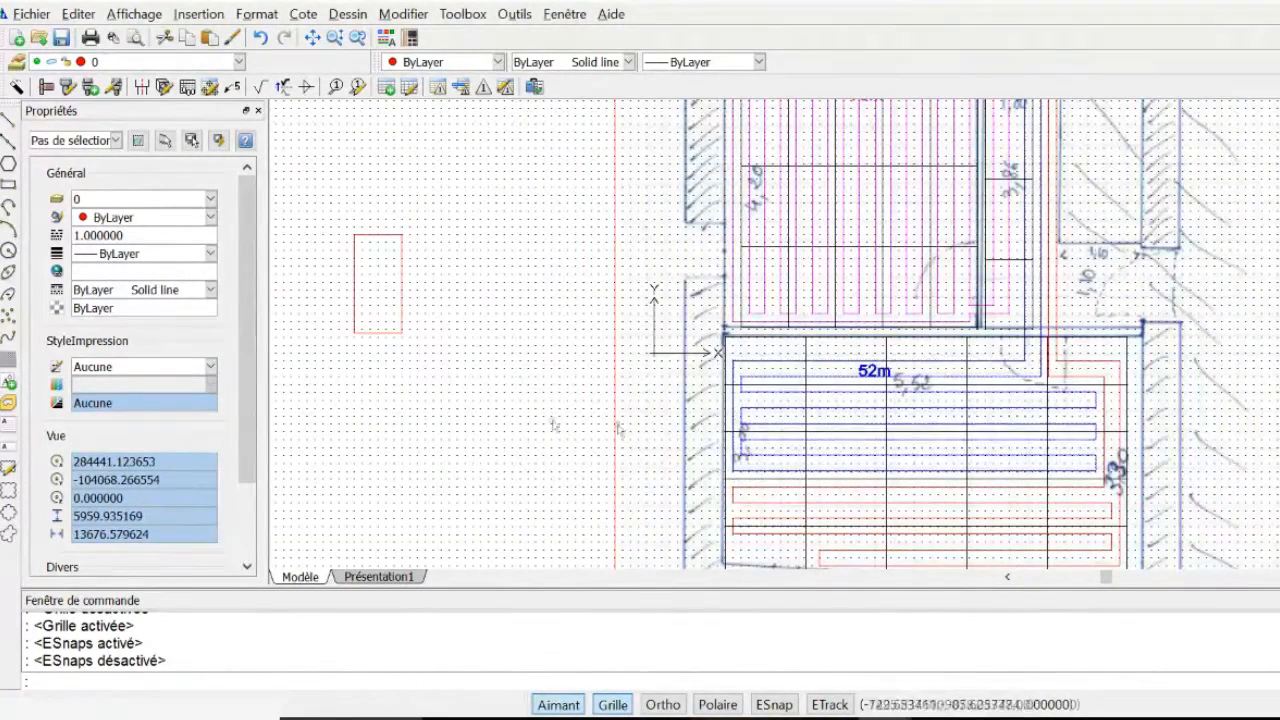
Draw a diagonal line between two grid points below the red rectangles with grid snapping (Aimant) active, and delete the line.
scroll(375, 258, down, 3)
scroll(375, 259, up, 2)
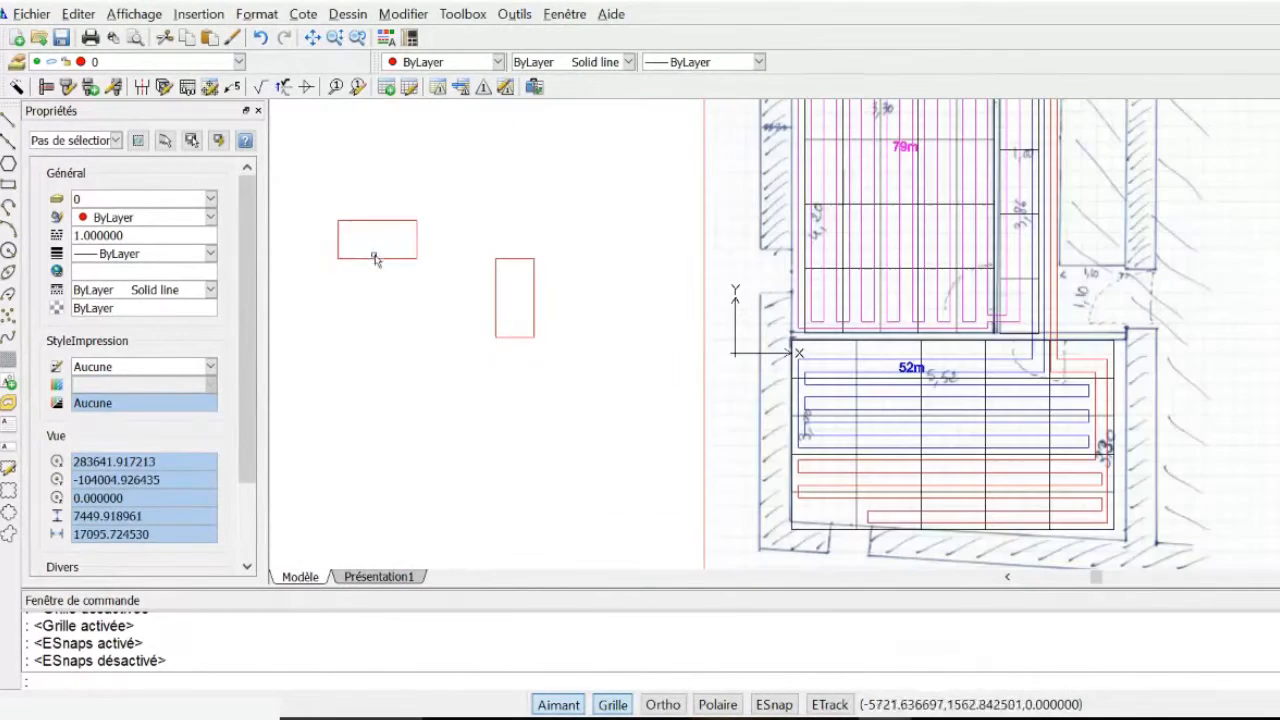
scroll(439, 295, up, 1)
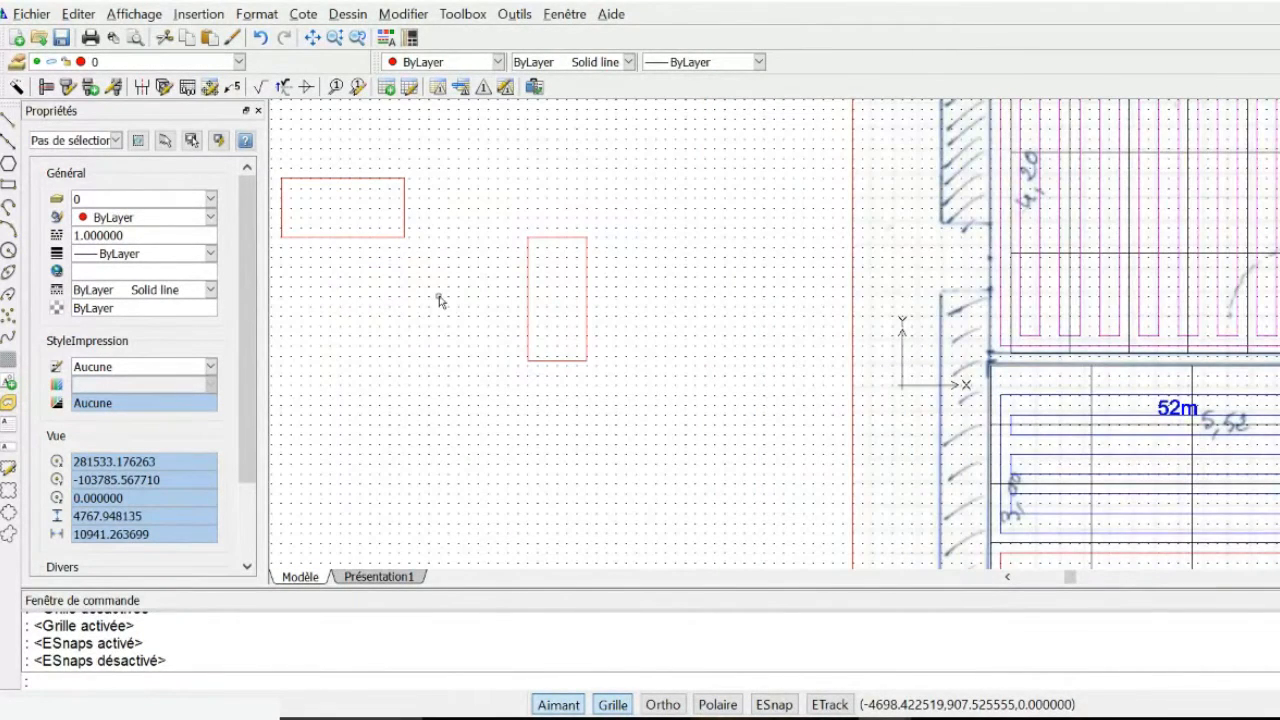
click(550, 703)
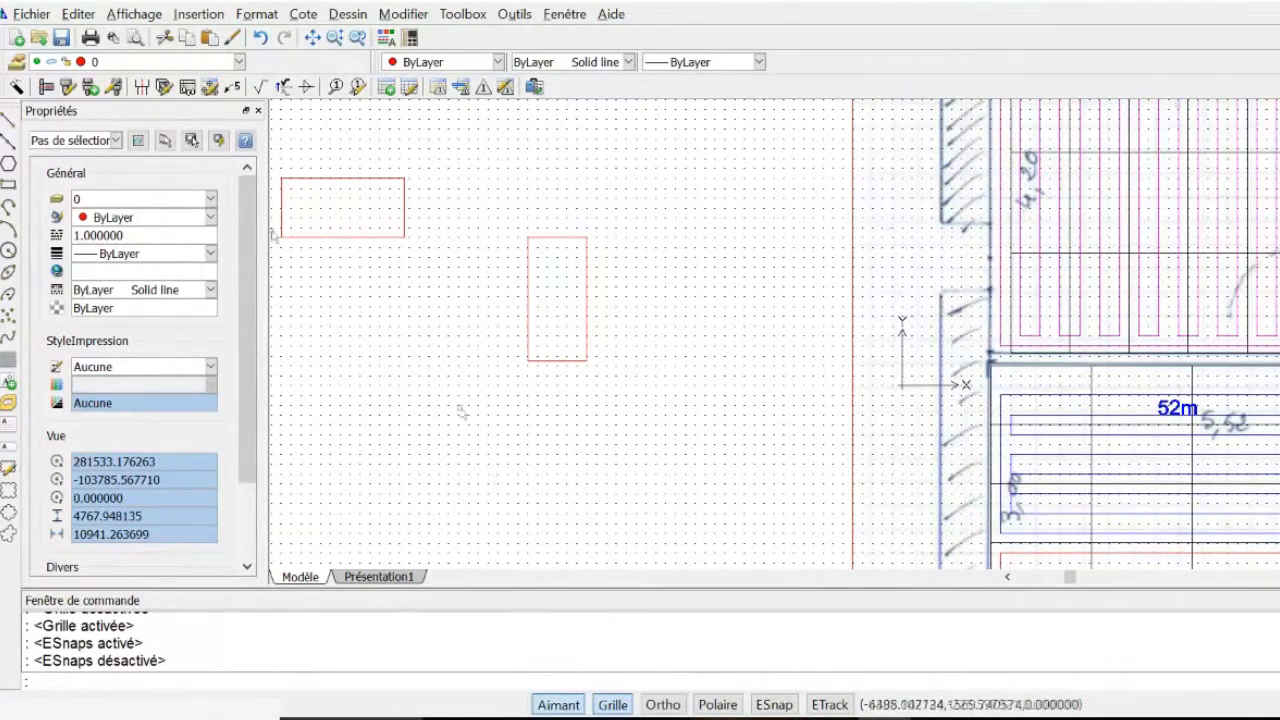
click(8, 120)
scroll(437, 455, up, 4)
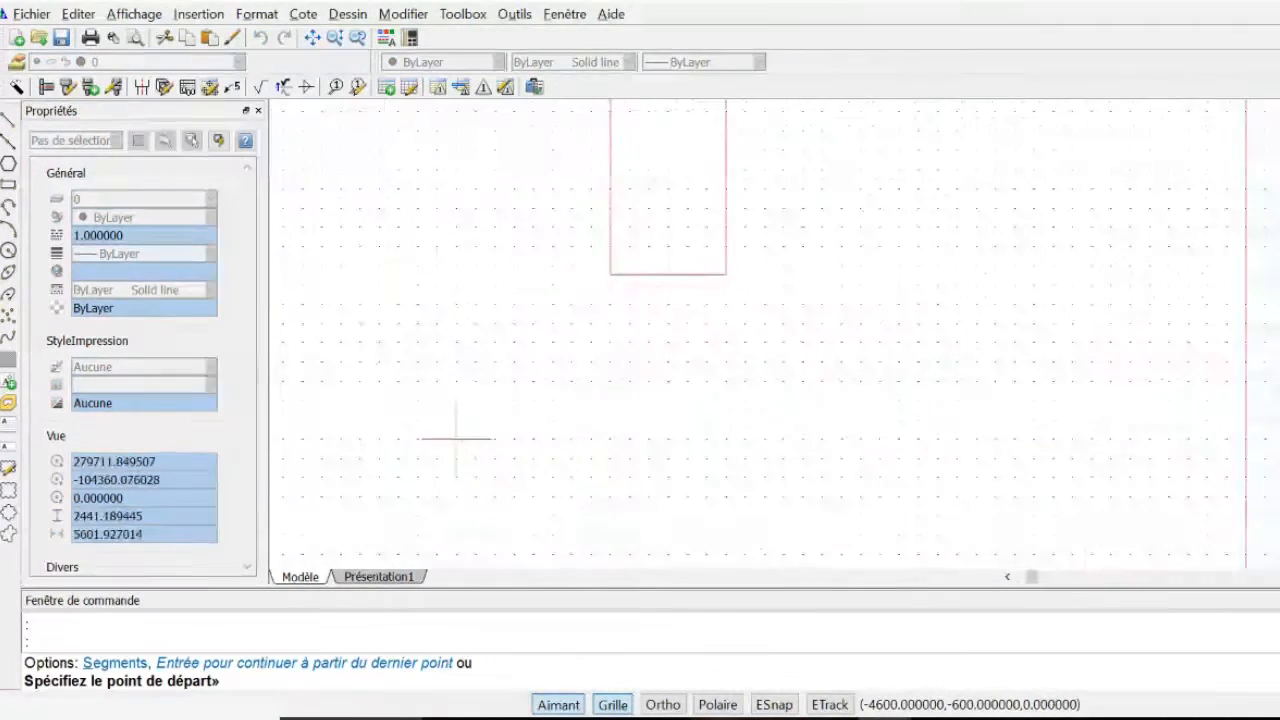
click(484, 462)
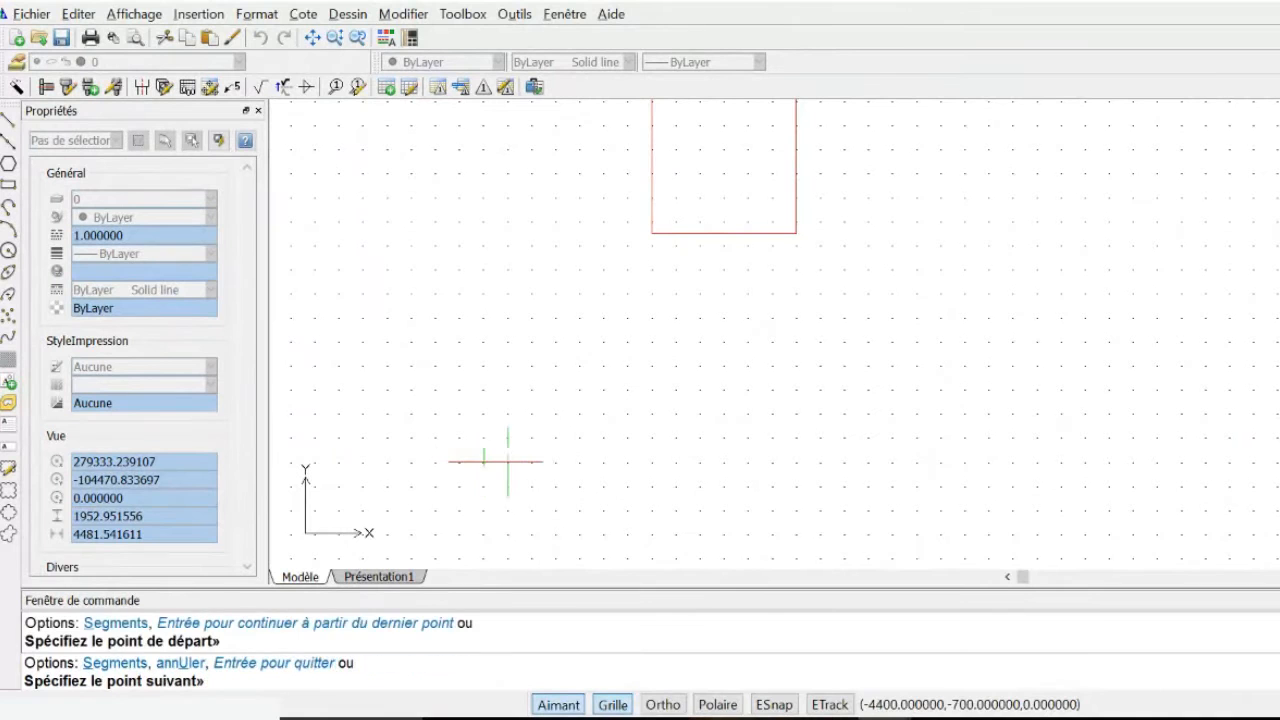
click(651, 318)
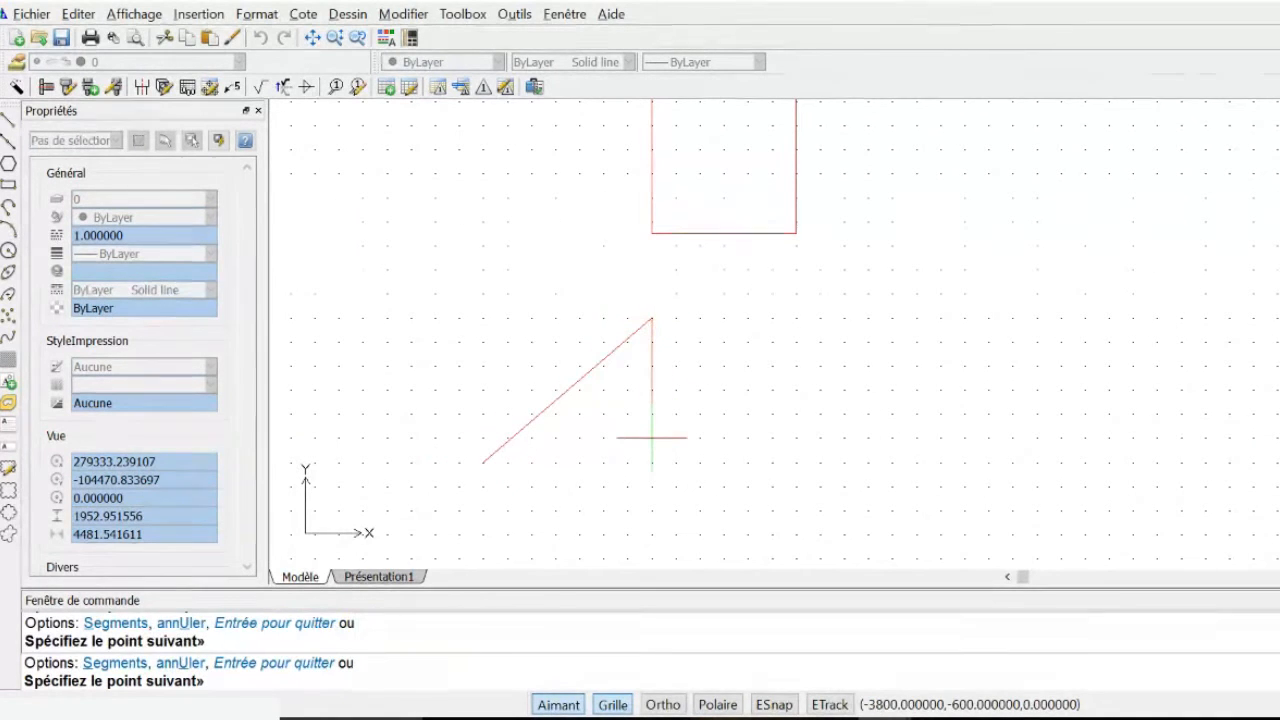
key(Escape)
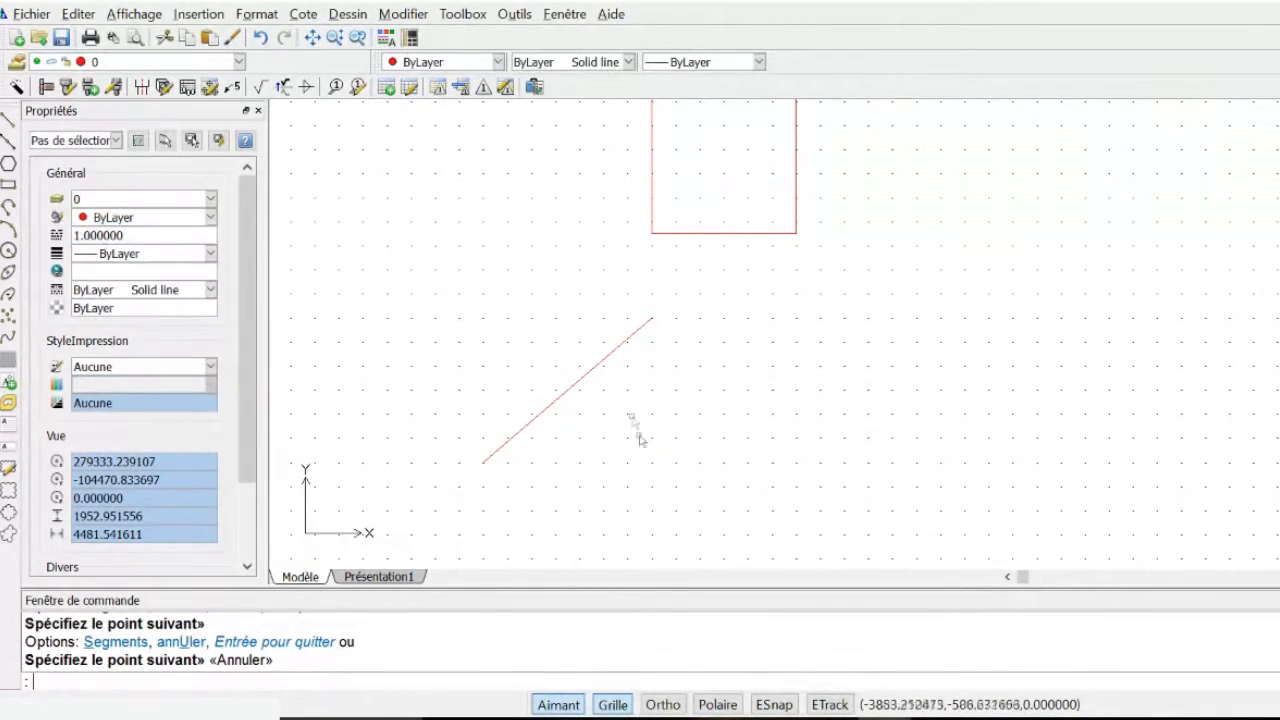
click(604, 360)
key(Delete)
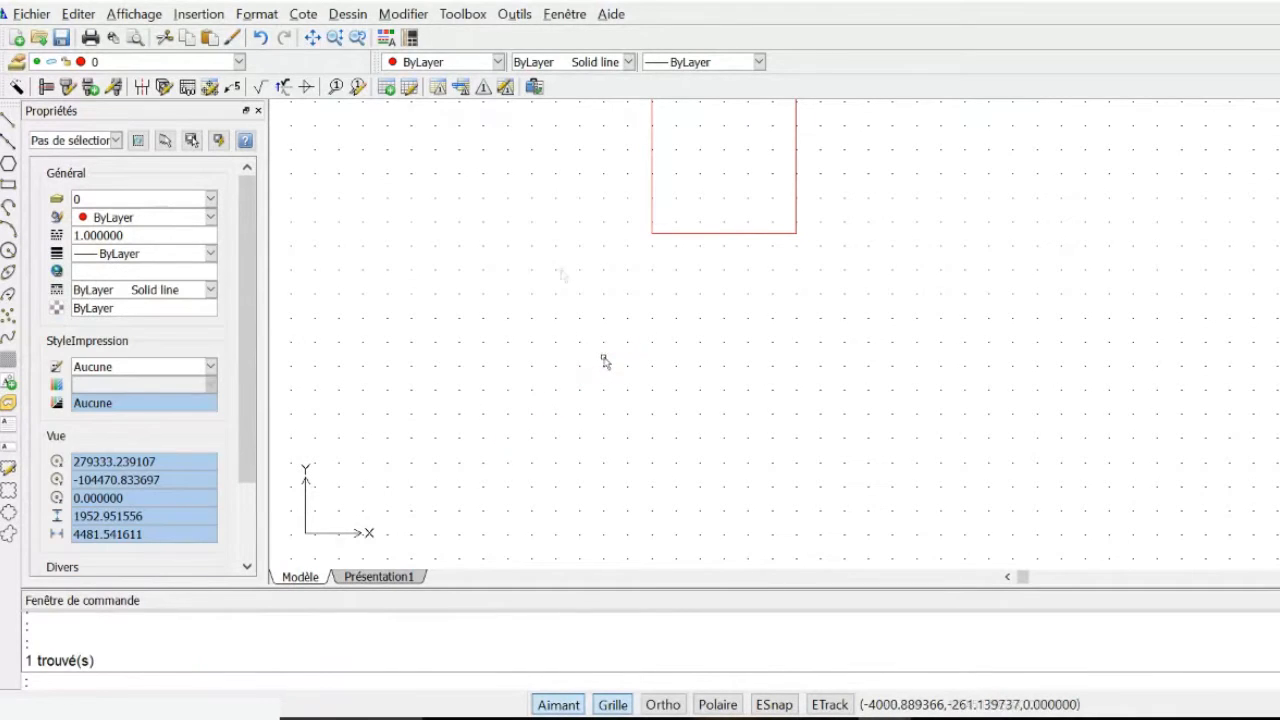
With grid snapping (Aimant) turned off, draw a line spanning about 1019 by 419 units below the upright rectangle and delete it.
click(549, 705)
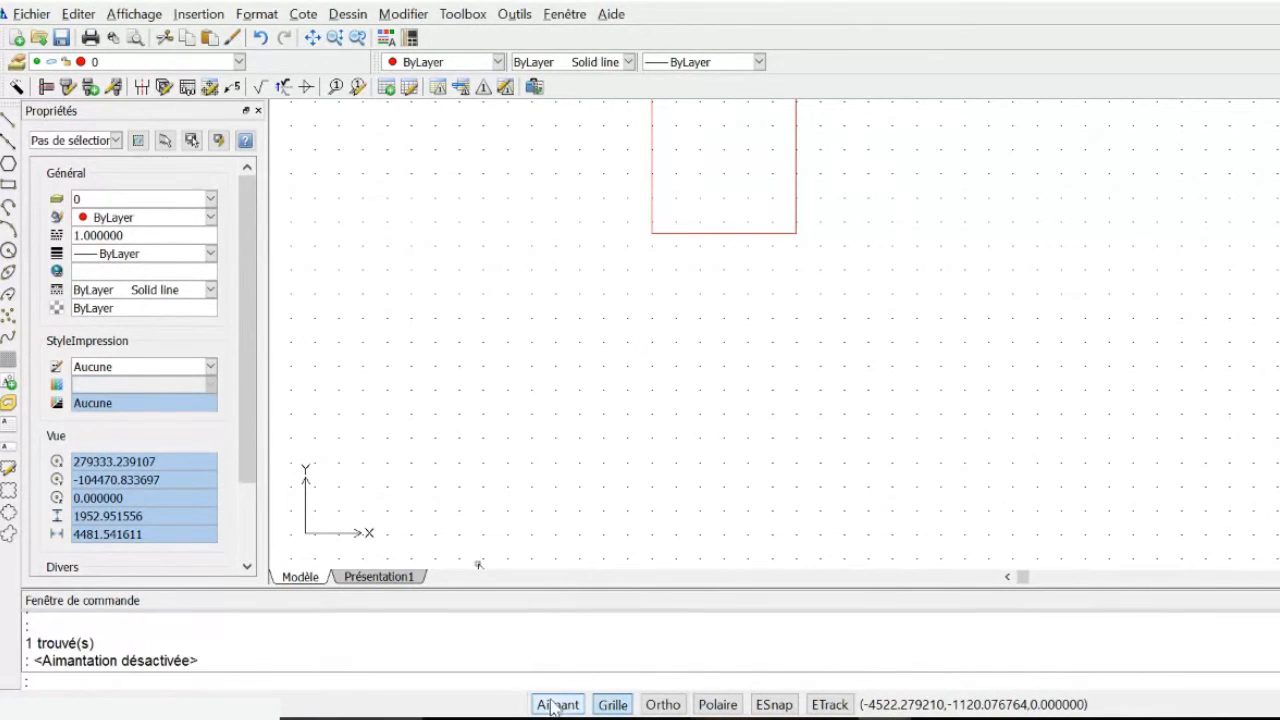
click(9, 118)
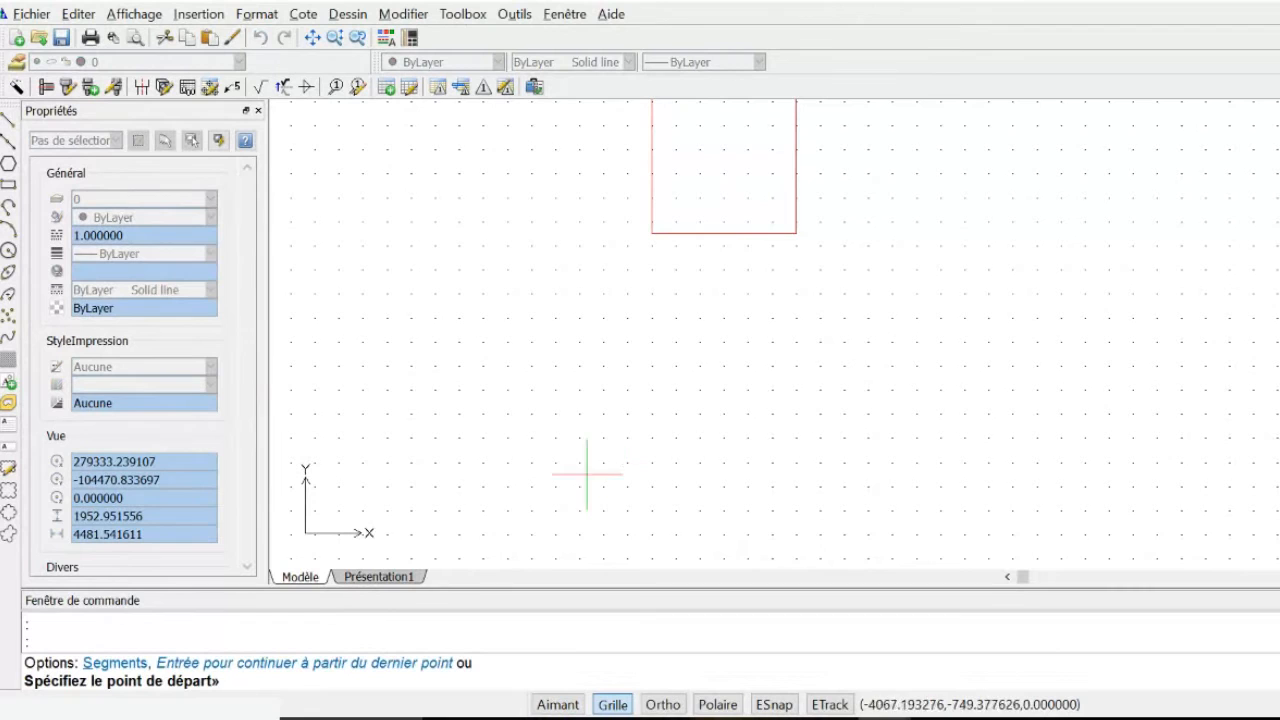
click(573, 477)
click(815, 380)
key(Escape)
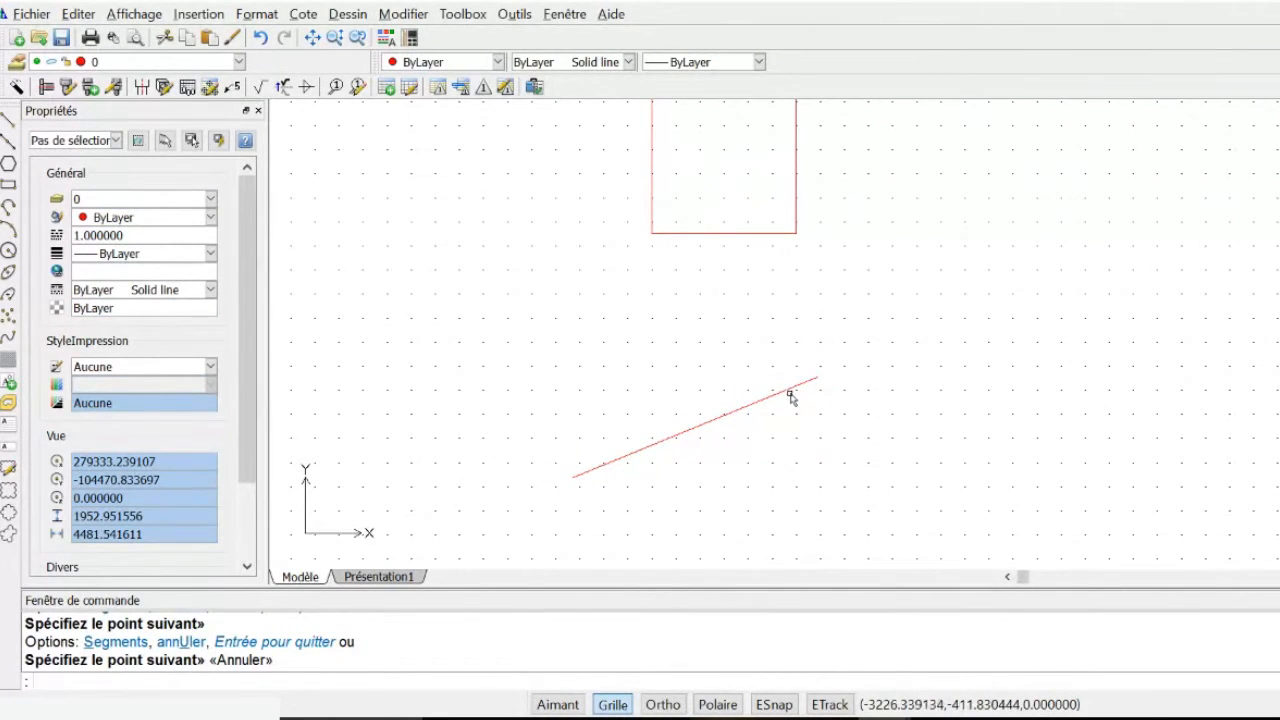
click(787, 392)
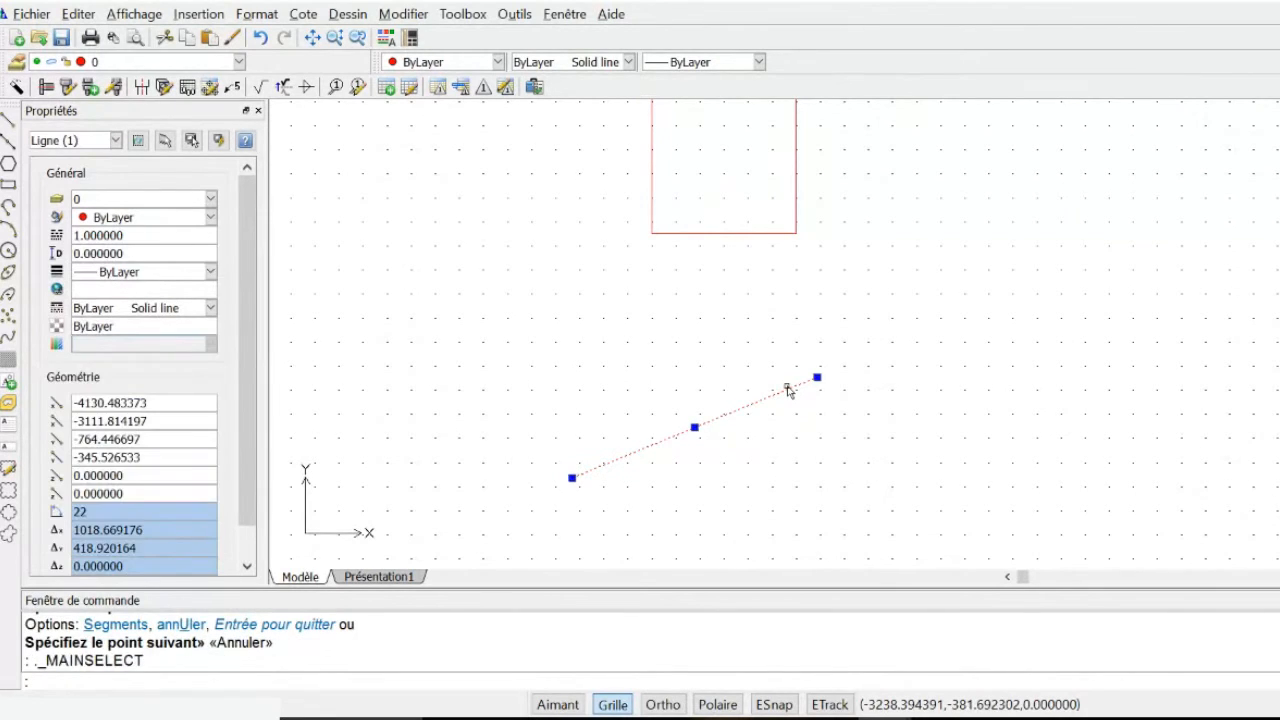
key(Delete)
Turn entity snapping (ESnap) on.
scroll(586, 423, down, 3)
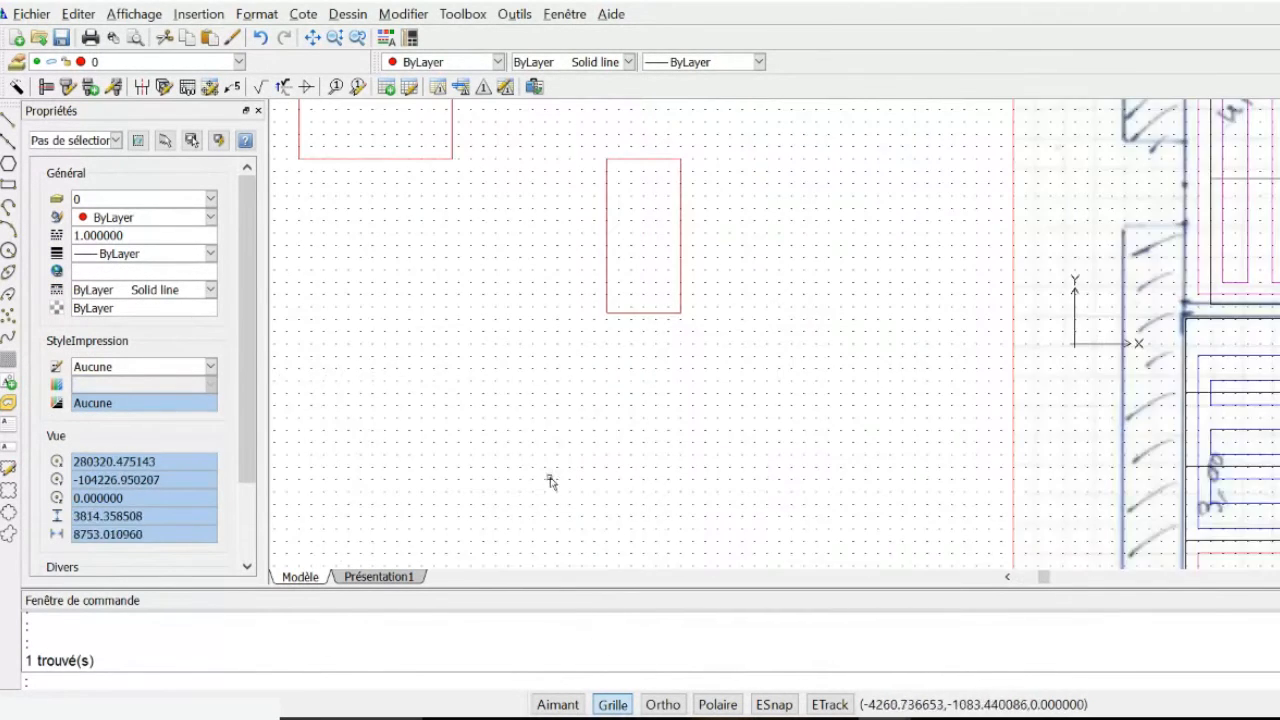
scroll(595, 241, up, 2)
scroll(600, 213, down, 4)
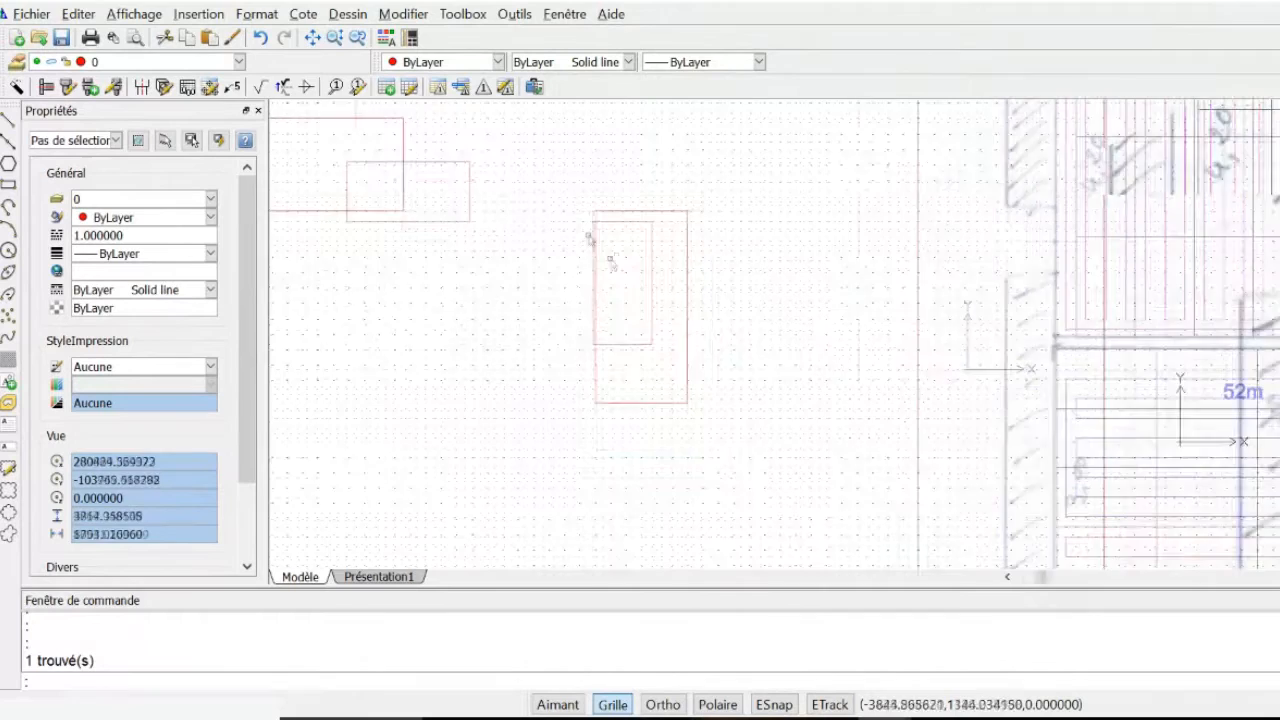
scroll(535, 168, up, 5)
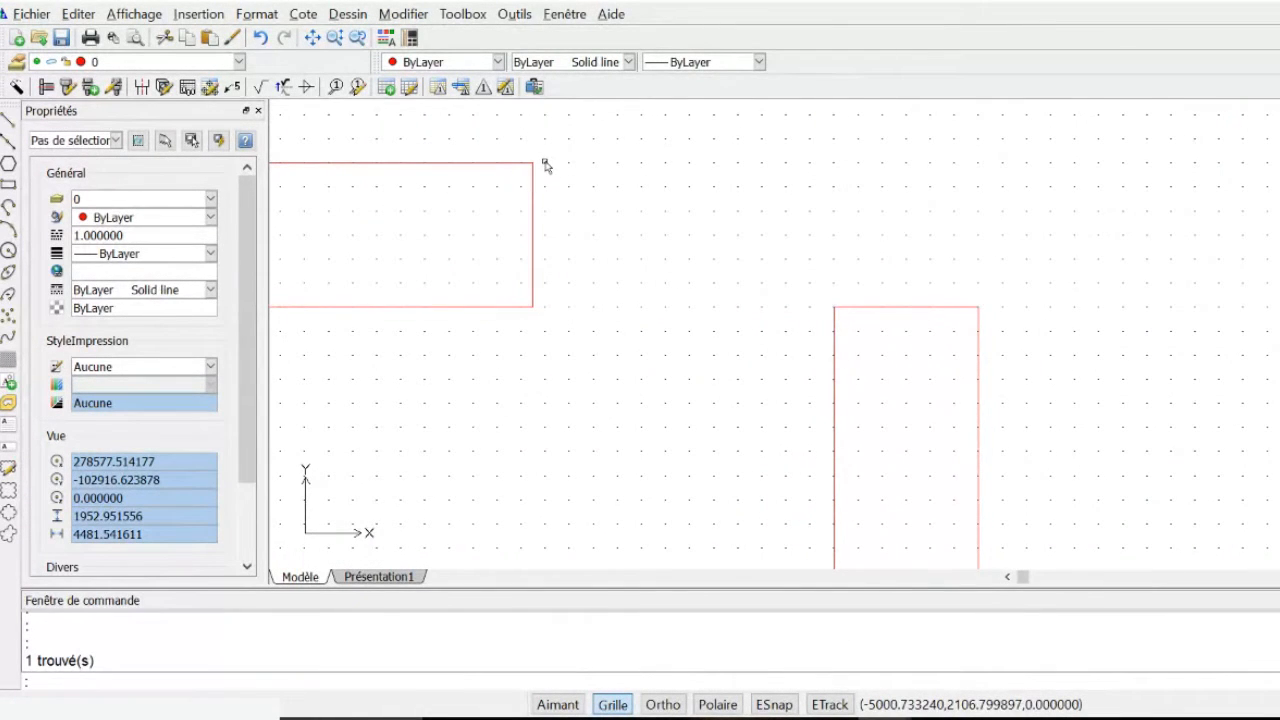
click(765, 705)
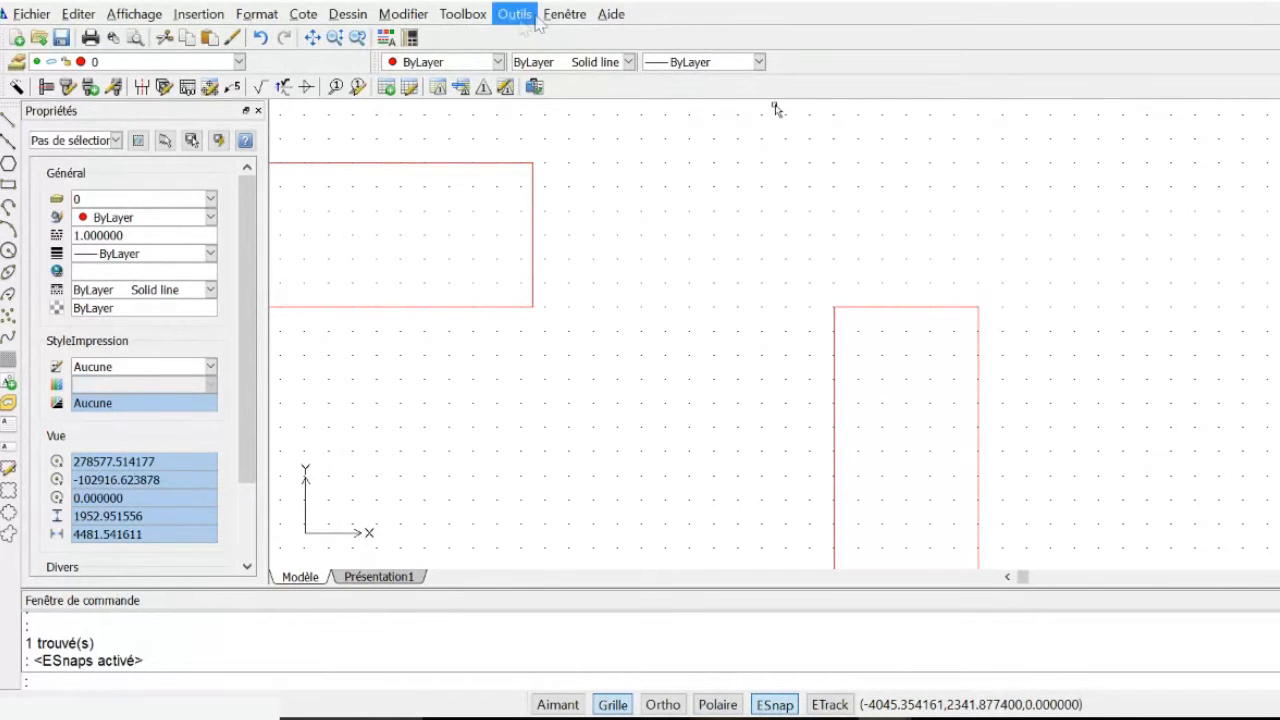
click(403, 14)
click(497, 234)
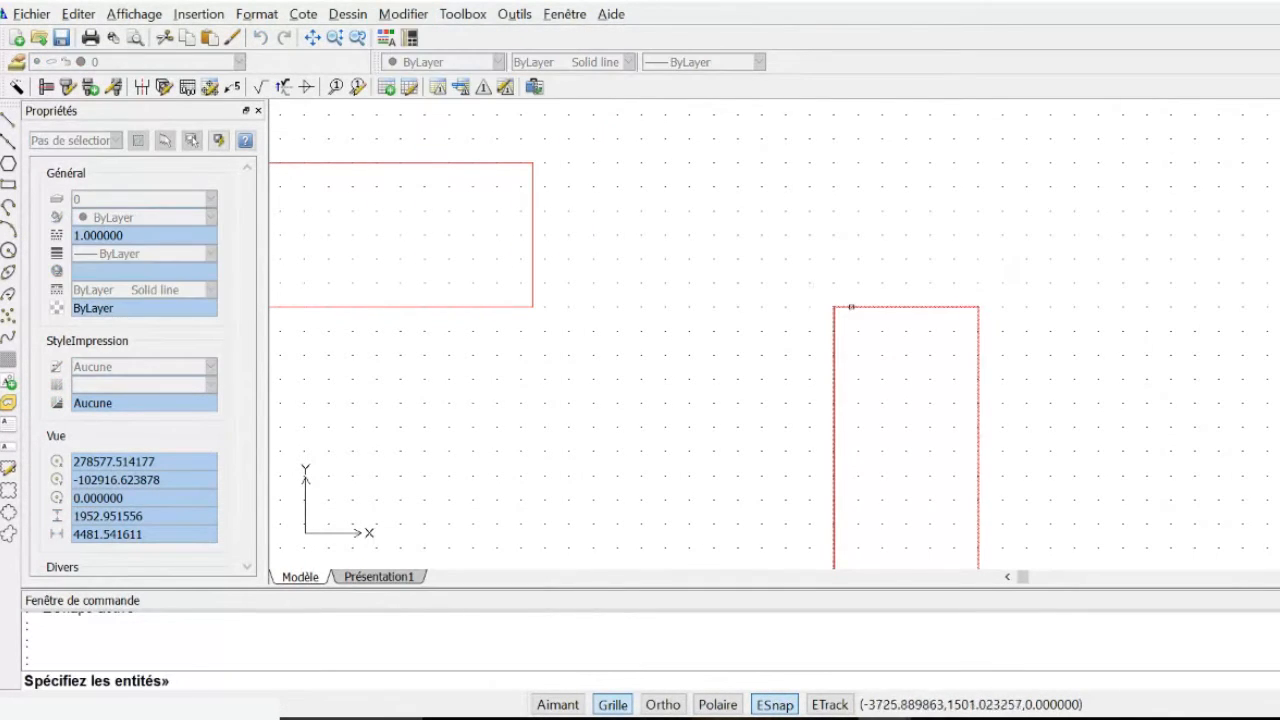
click(836, 309)
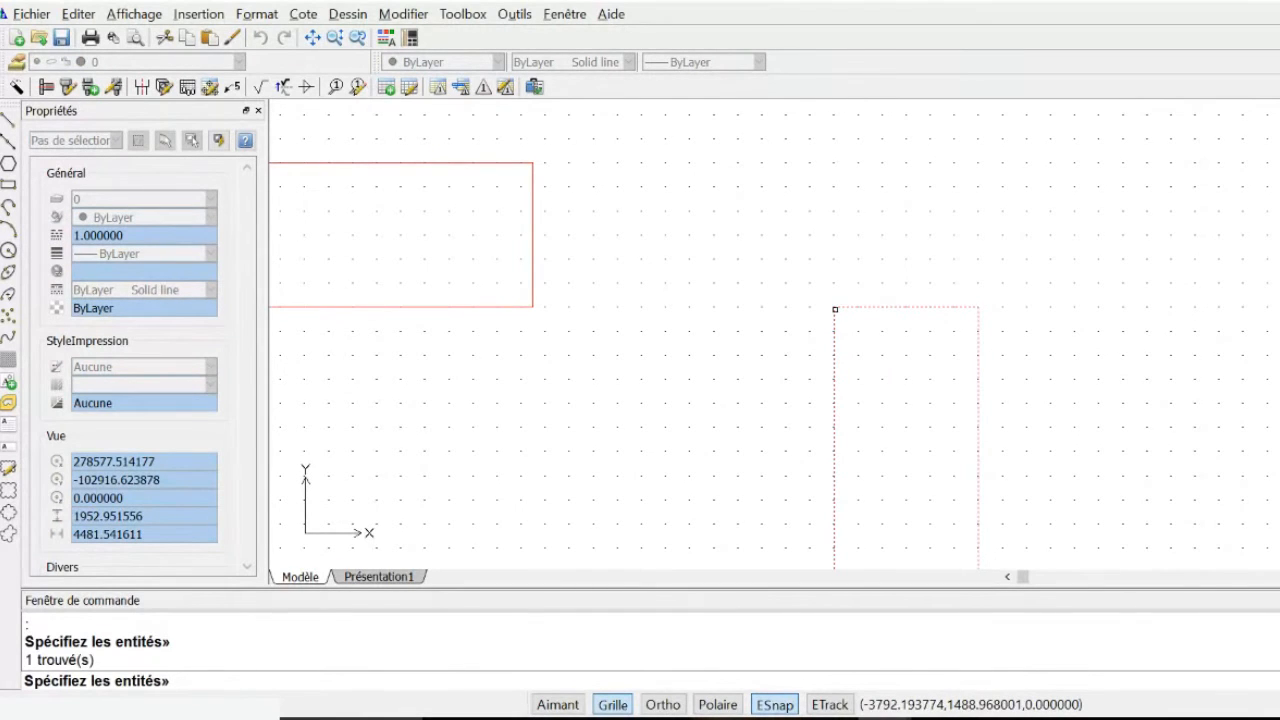
click(834, 306)
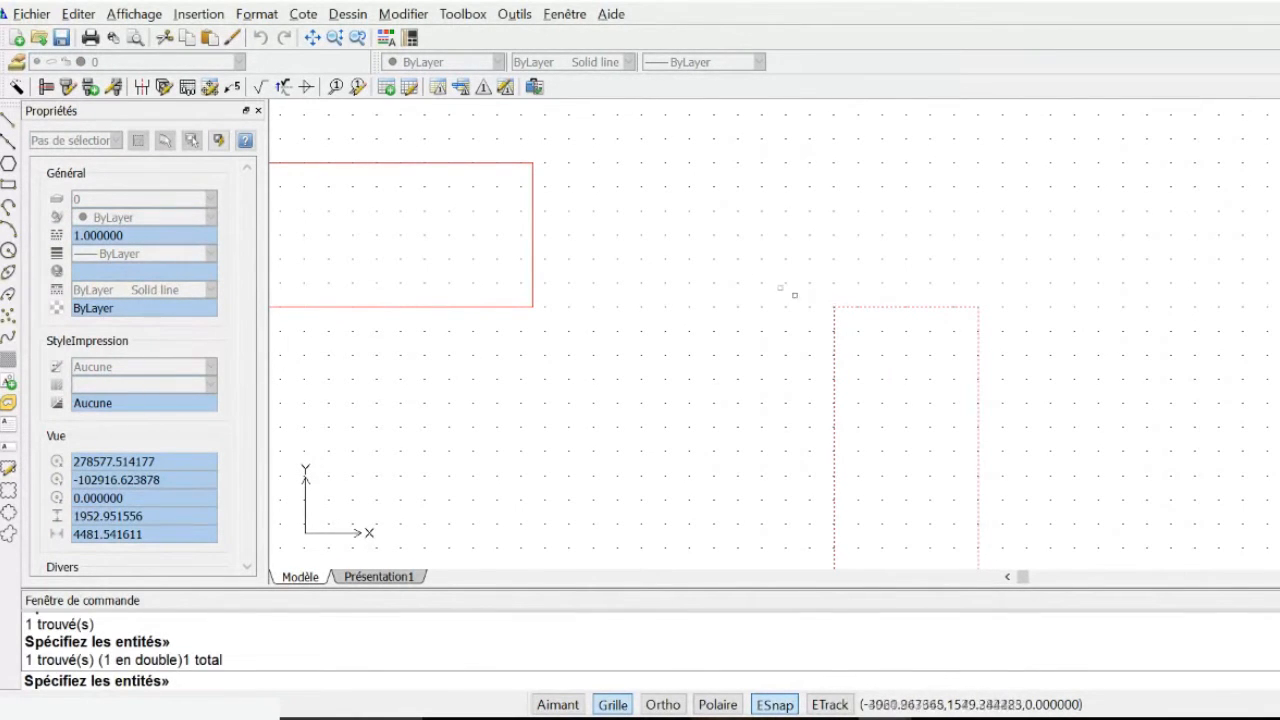
key(Escape)
key(Escape)
Copy the upright red rectangle from its upper-left corner to just beside the horizontal rectangle's upper-right corner.
click(834, 308)
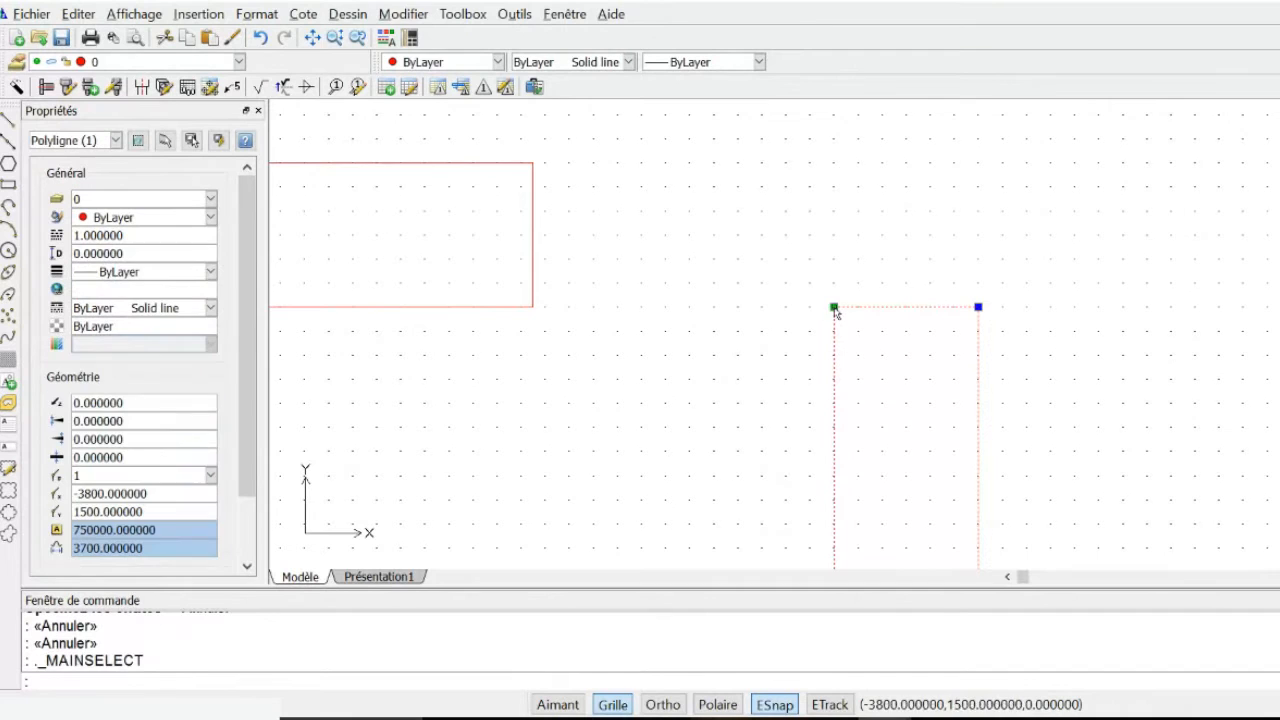
click(403, 14)
click(466, 246)
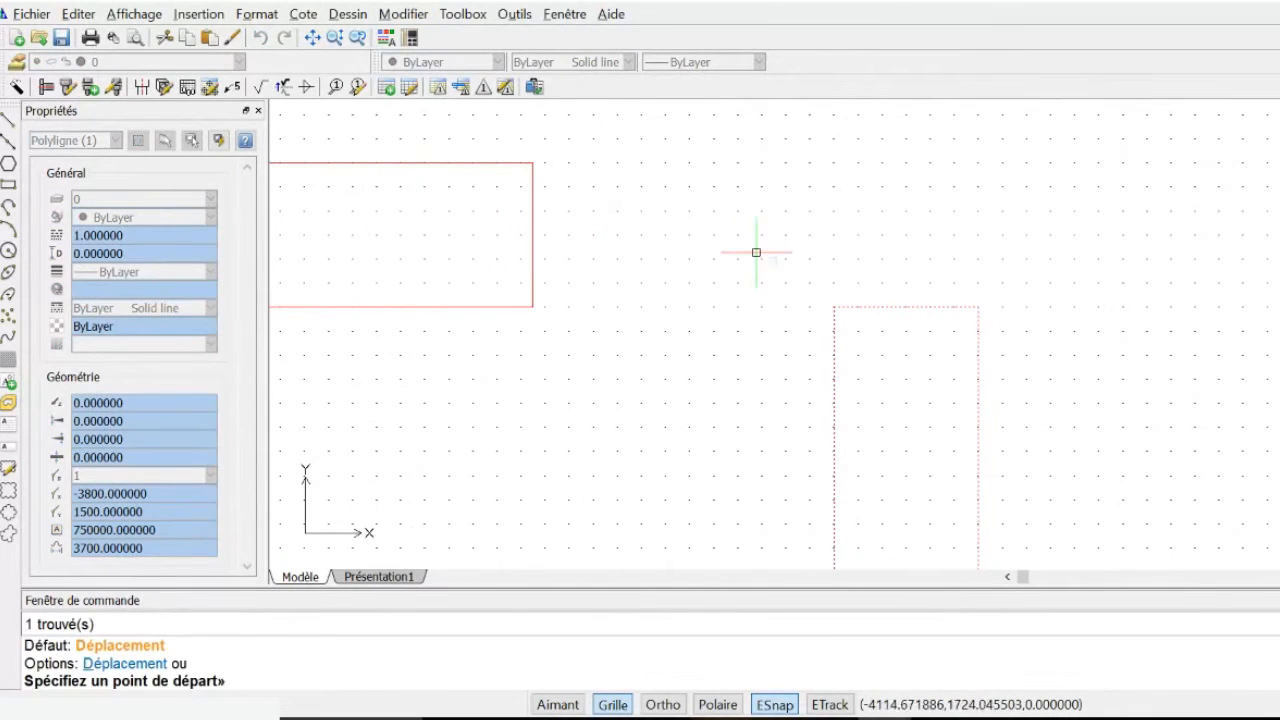
click(834, 306)
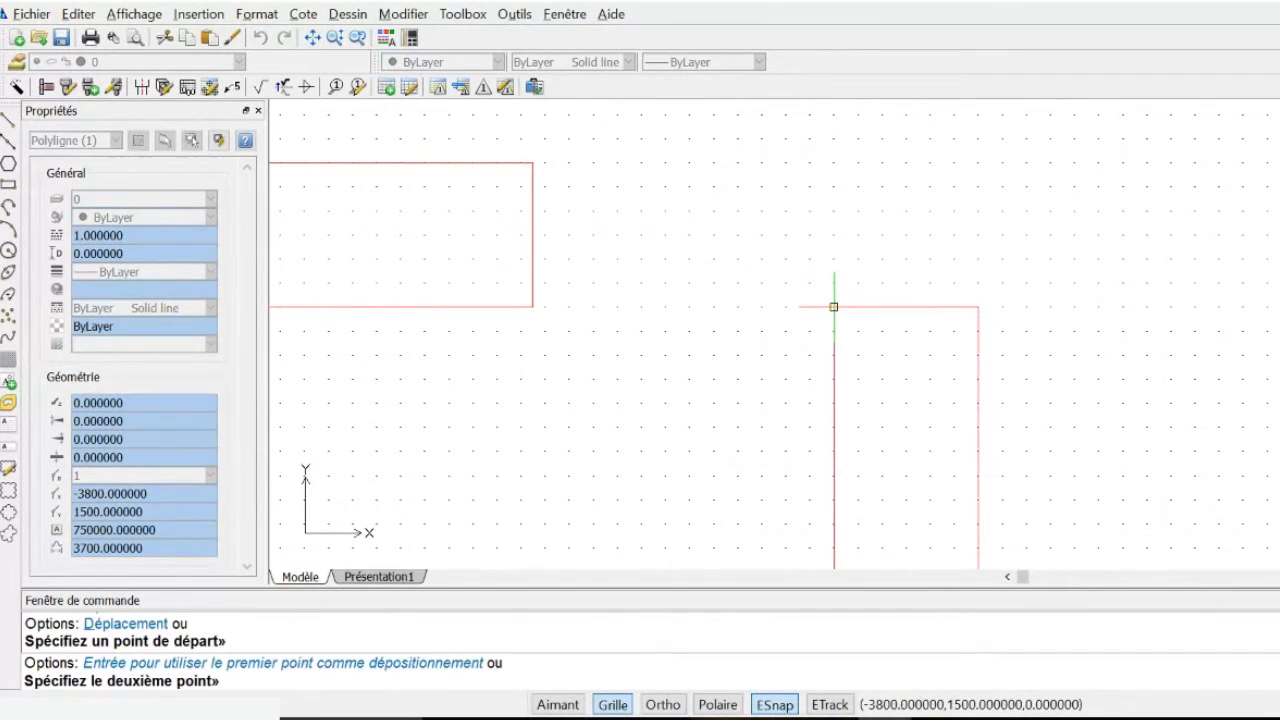
click(538, 163)
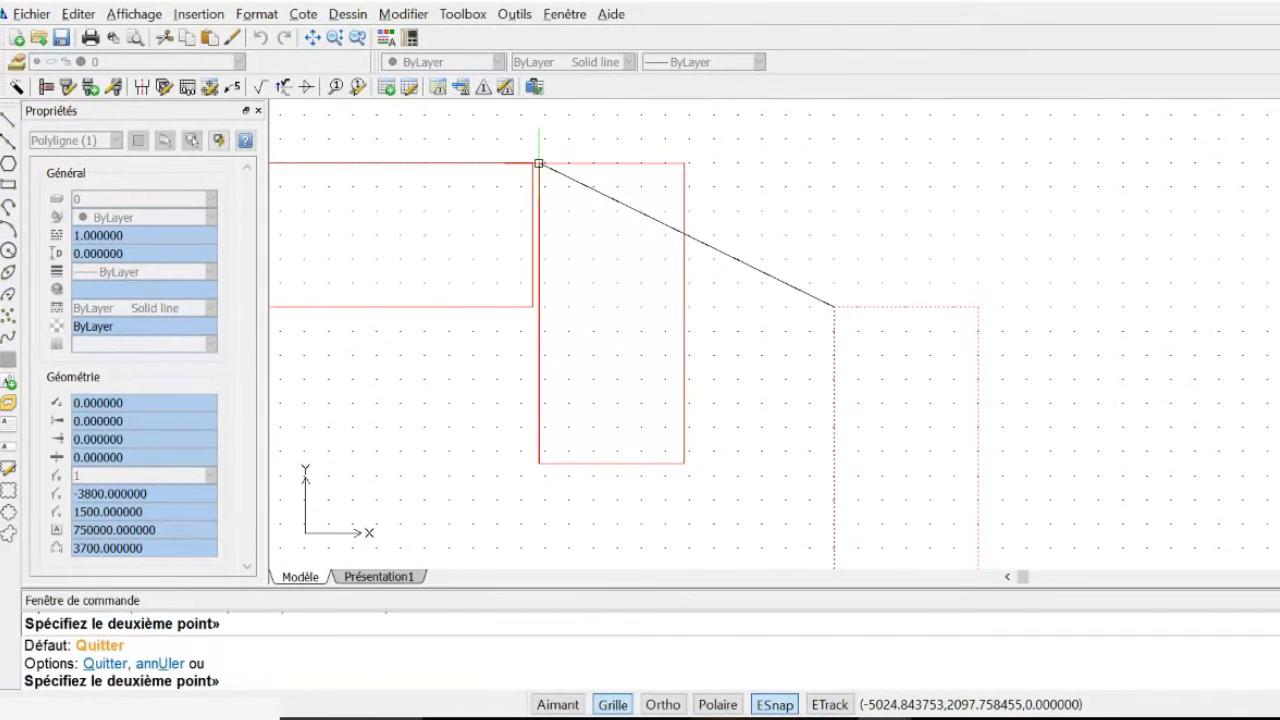
Undo that copy and place copies of the upright rectangle snapped to the horizontal rectangle's right-hand corners and to a copy's upper-right corner.
key(ctrl+z)
click(533, 163)
click(533, 163)
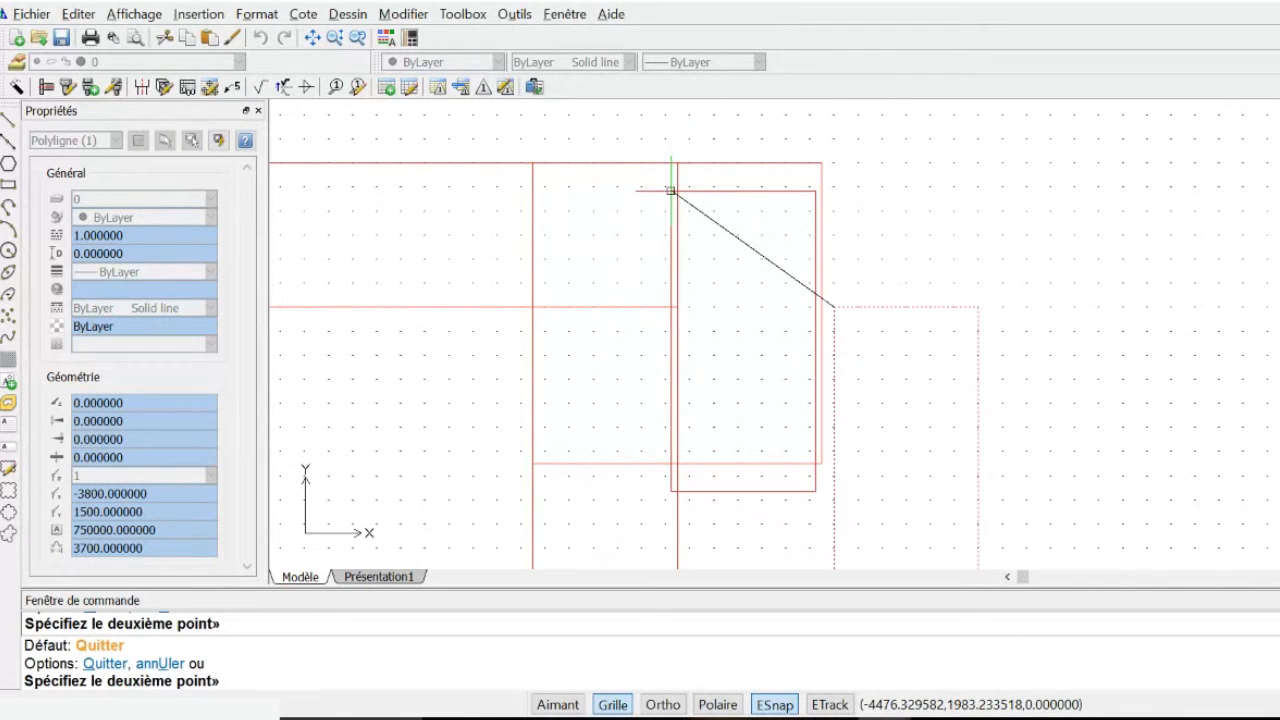
key(Escape)
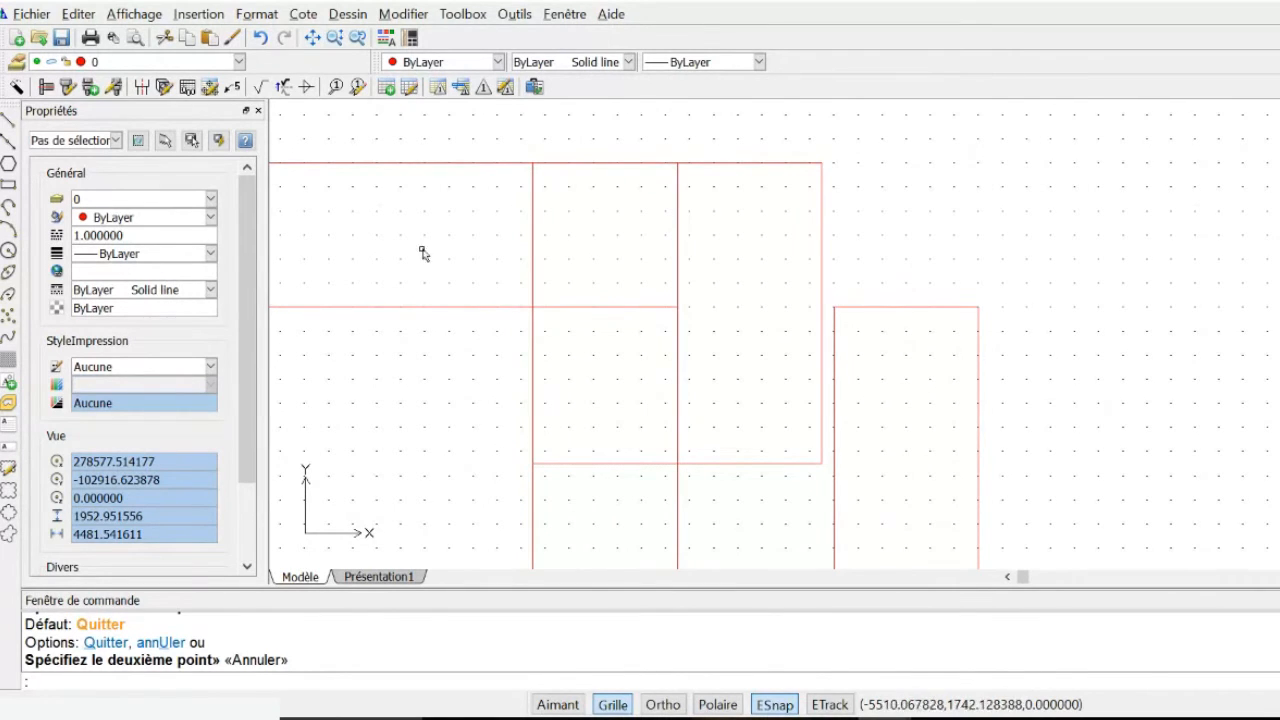
Review the entity snap (ESnap) settings for geometry and reference snaps, and leave them without changes.
right_click(766, 706)
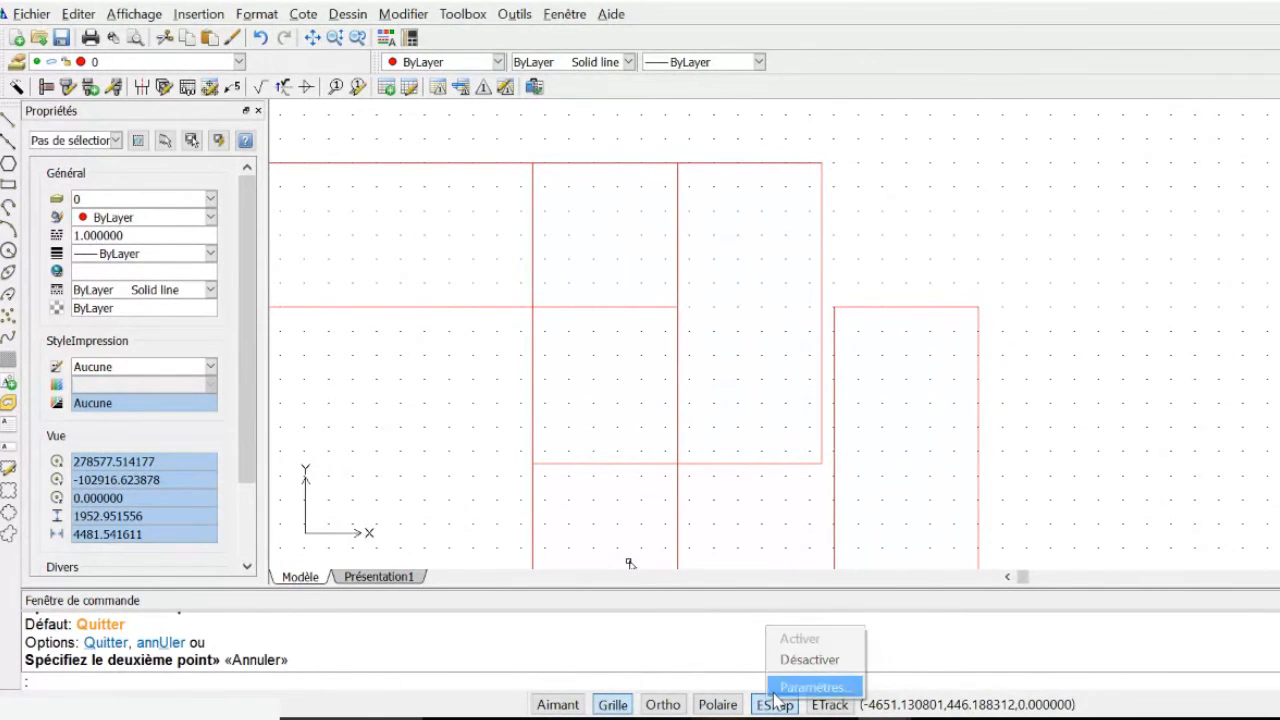
click(790, 687)
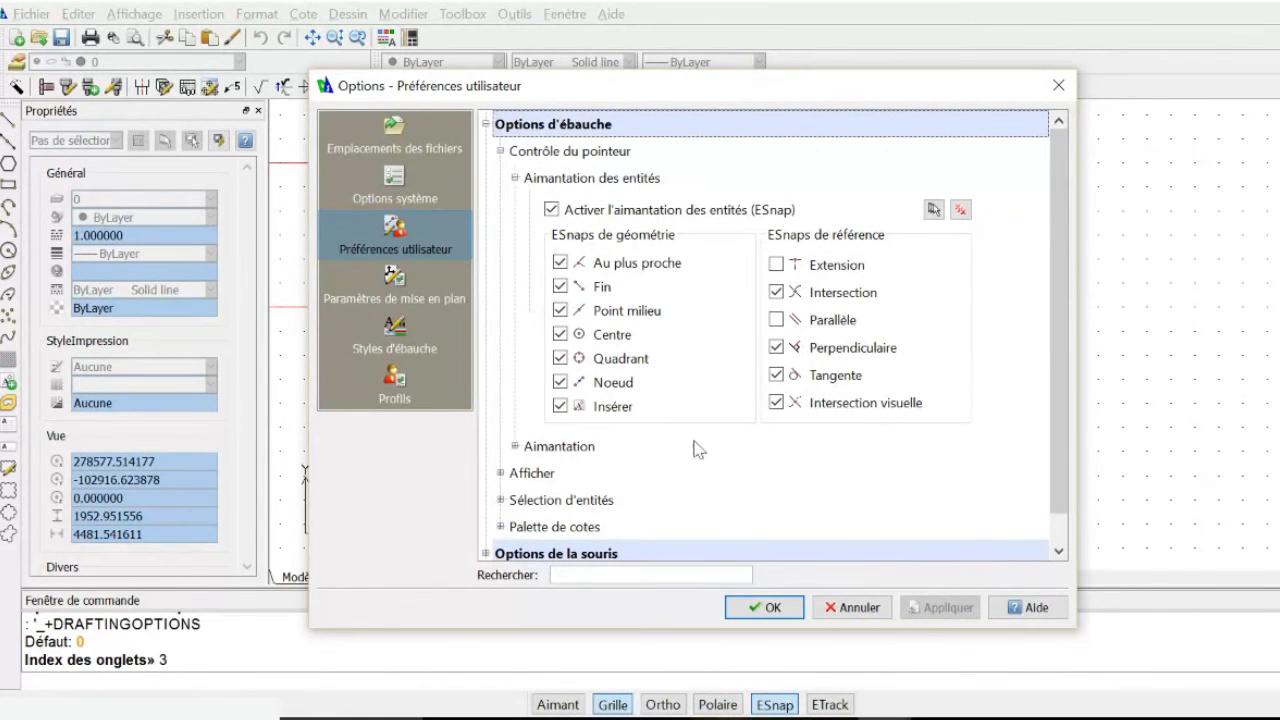
click(852, 607)
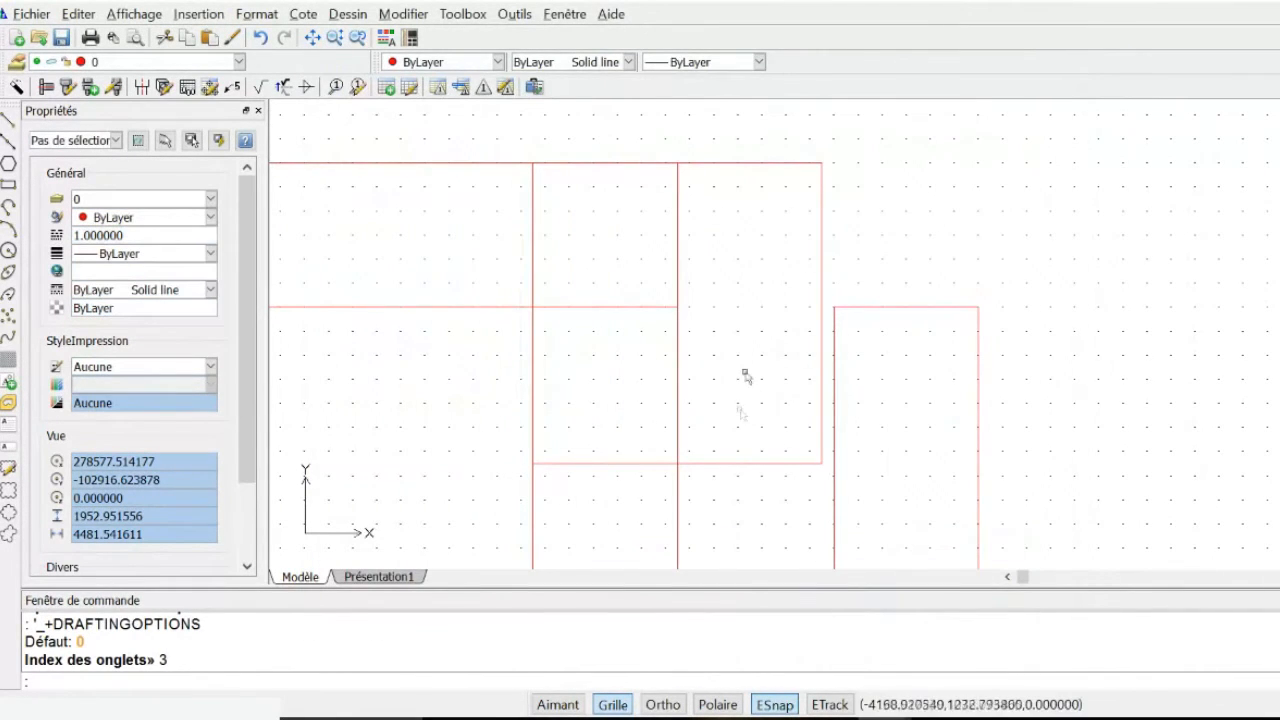
Undo the copies of the upright rectangle.
scroll(749, 254, down, 3)
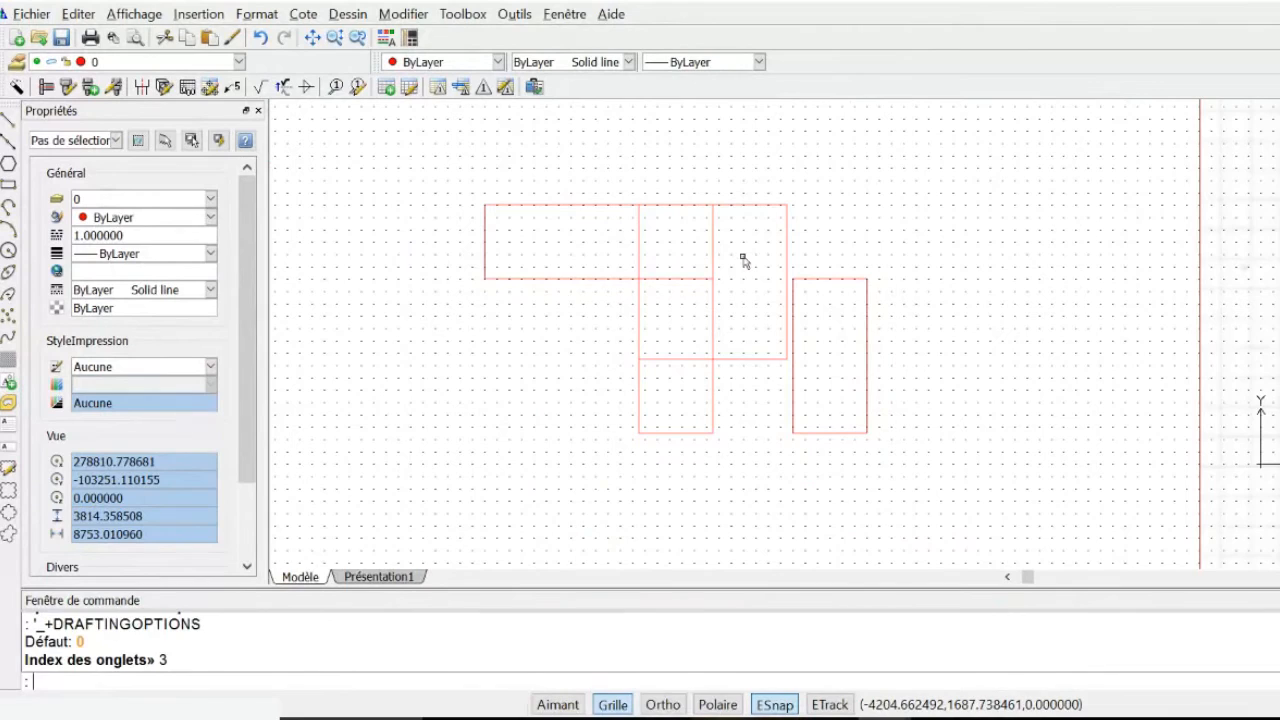
key(ctrl+z)
key(ctrl+z)
key(ctrl+z)
scroll(689, 291, down, 5)
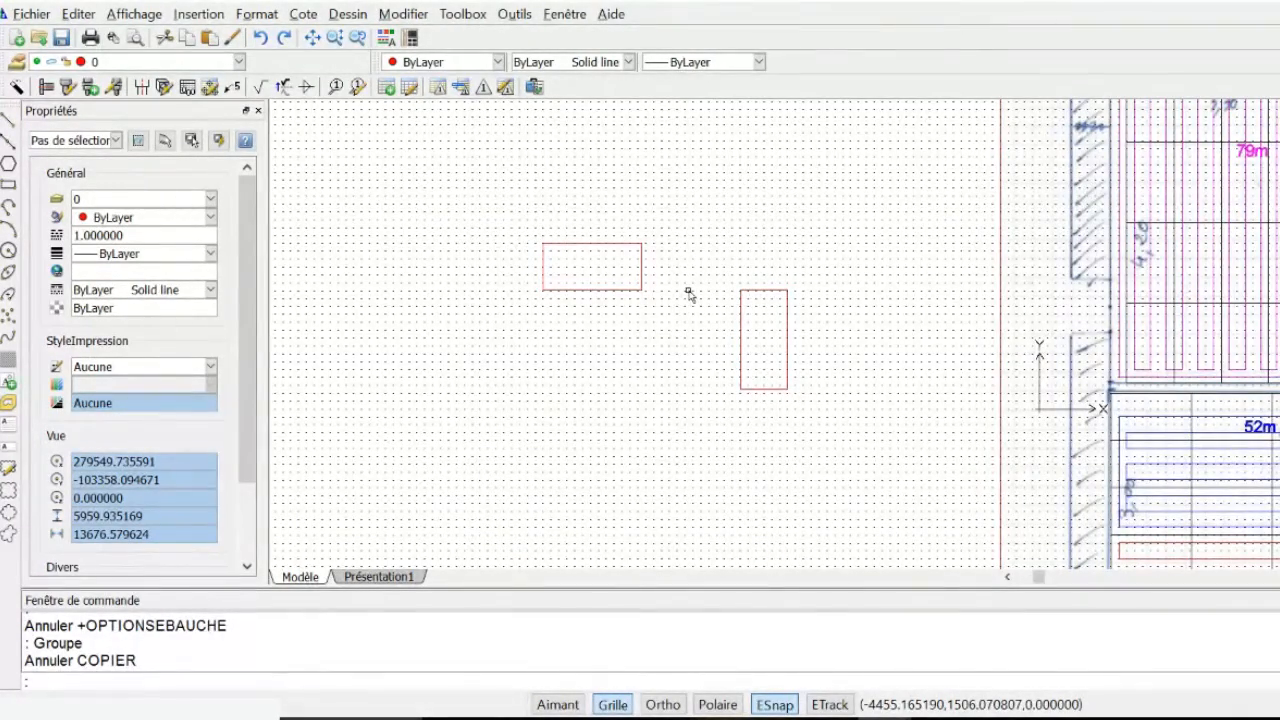
scroll(689, 294, down, 5)
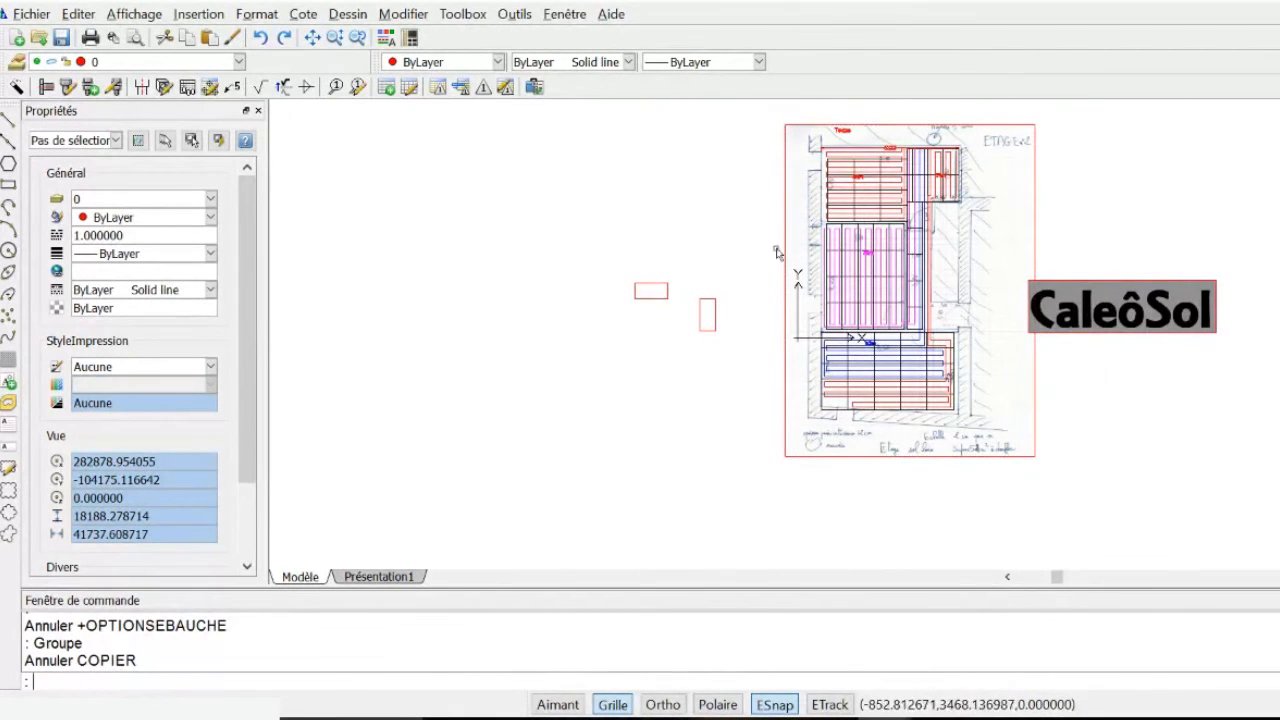
scroll(866, 108, up, 3)
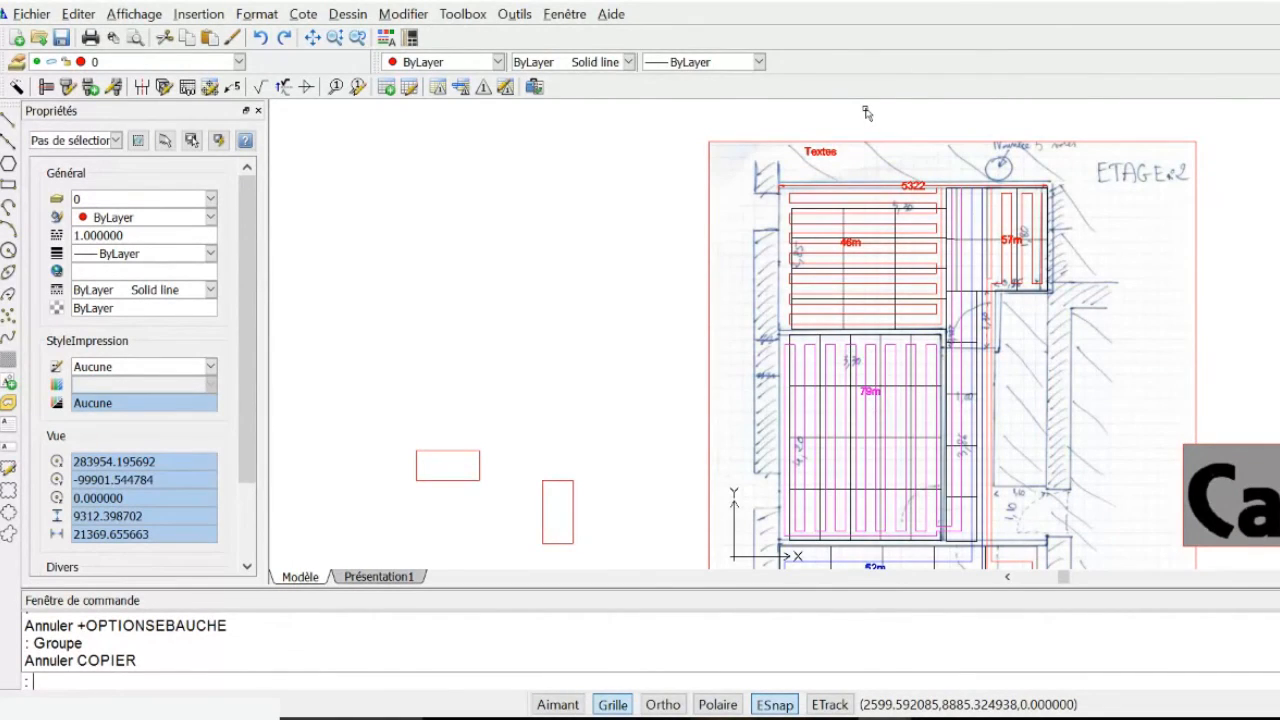